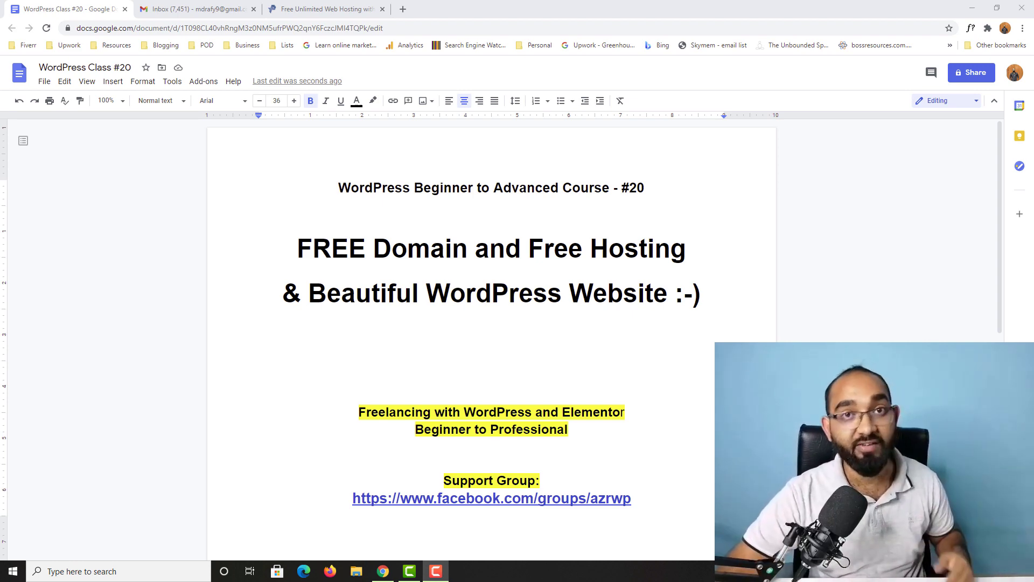
- Go to the ProFreeHost site, open the free account sign-up and dismiss the pop-up ad
click(305, 10)
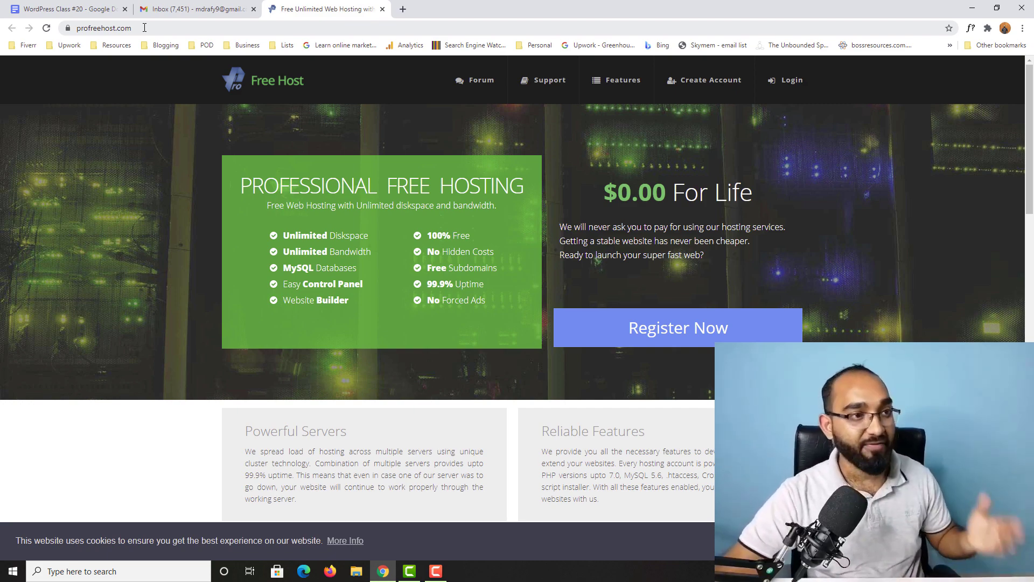
scroll(90, 239, down, 6)
scroll(43, 280, up, 6)
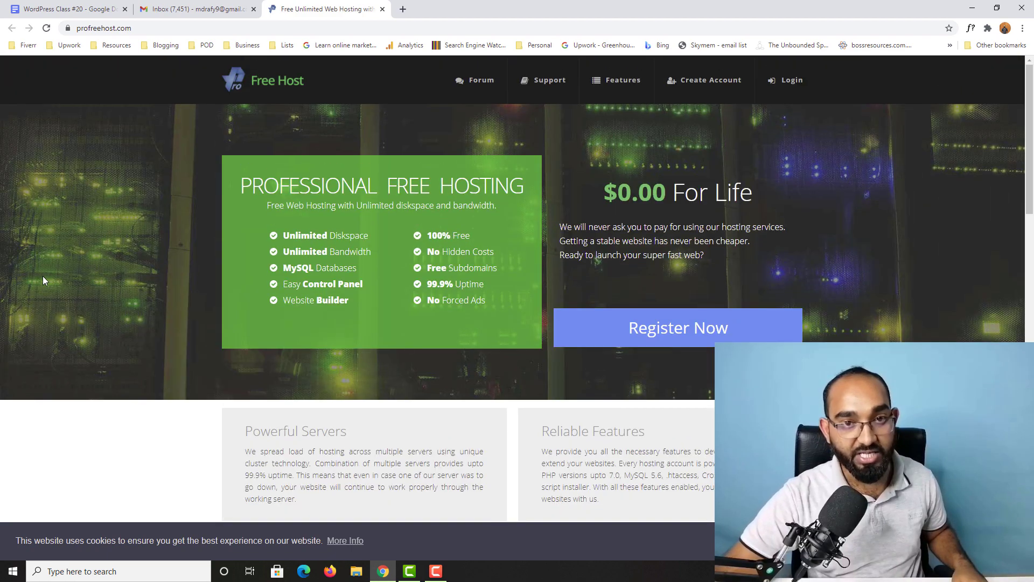
click(711, 89)
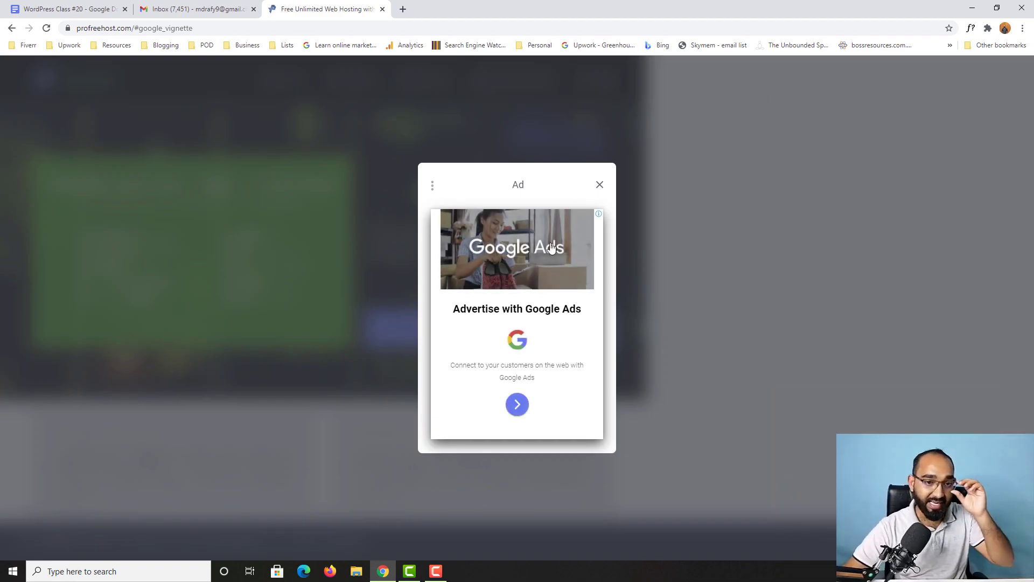
click(600, 186)
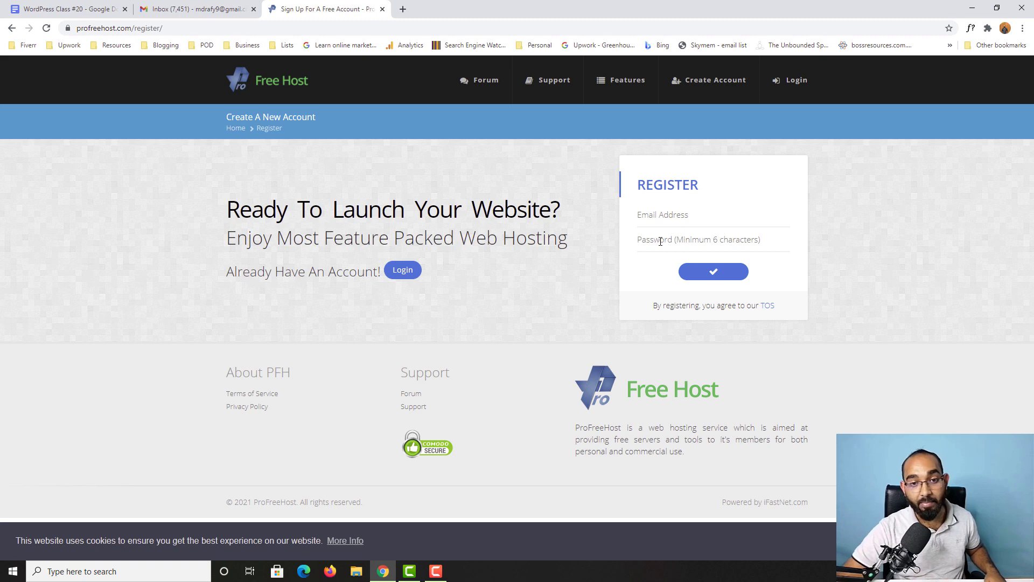
- Register with the saved Gmail address and an account password
click(660, 216)
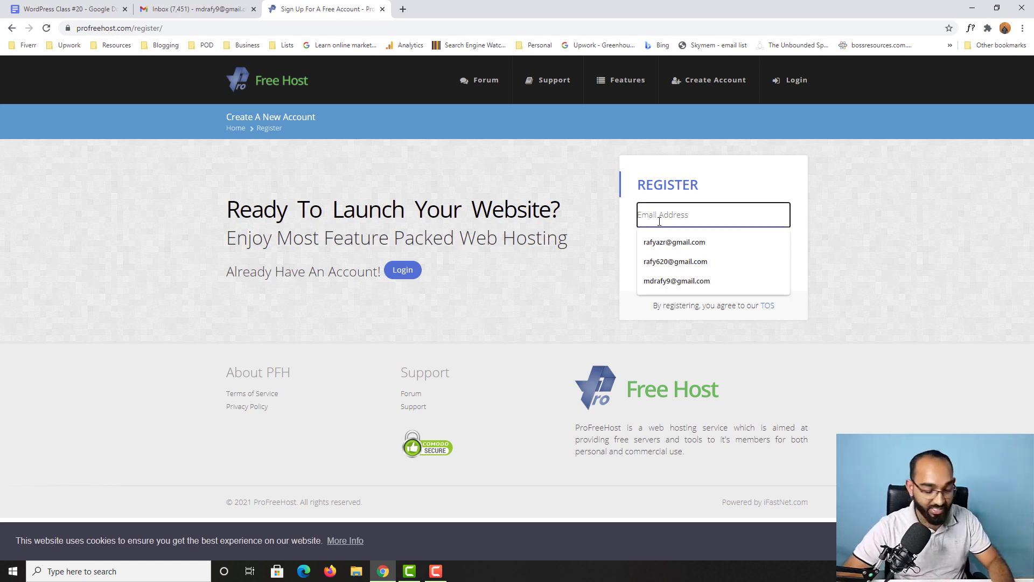
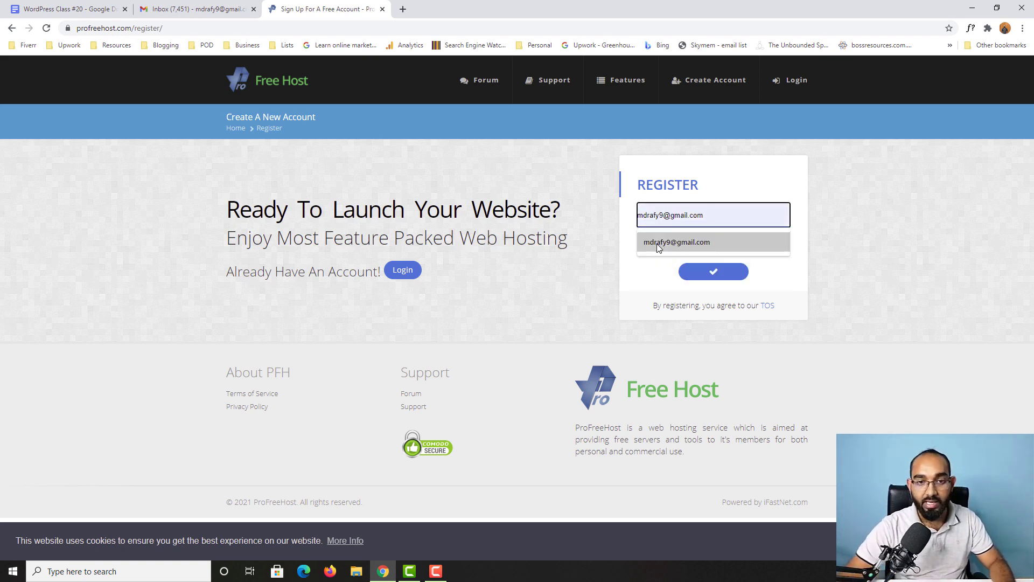
click(667, 244)
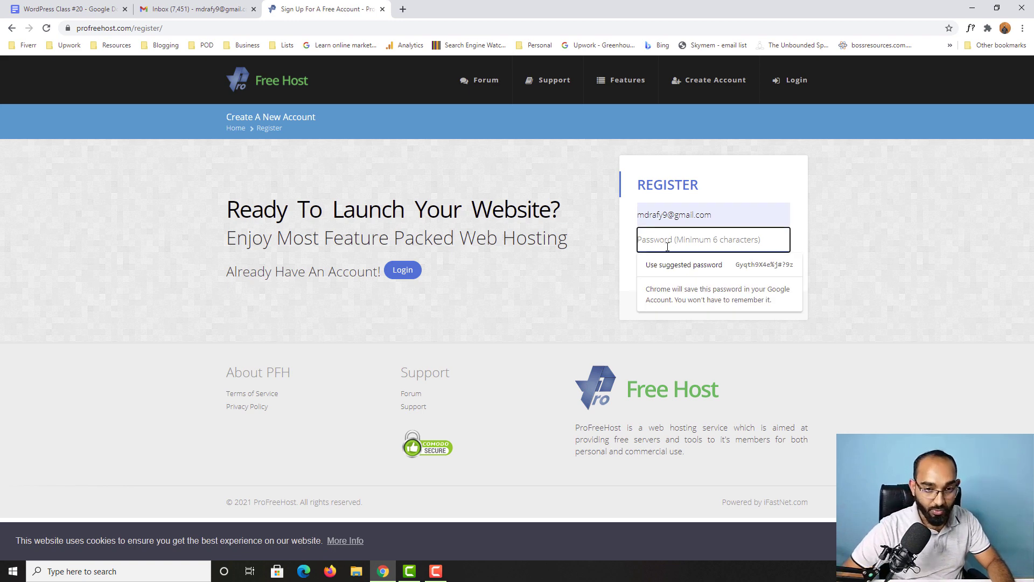
text(••••••••••)
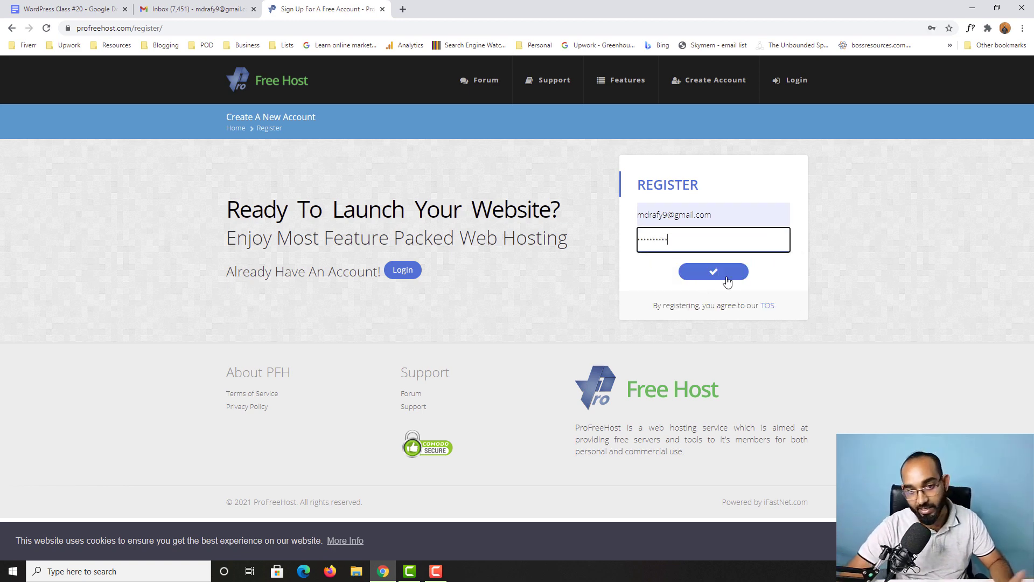
click(721, 272)
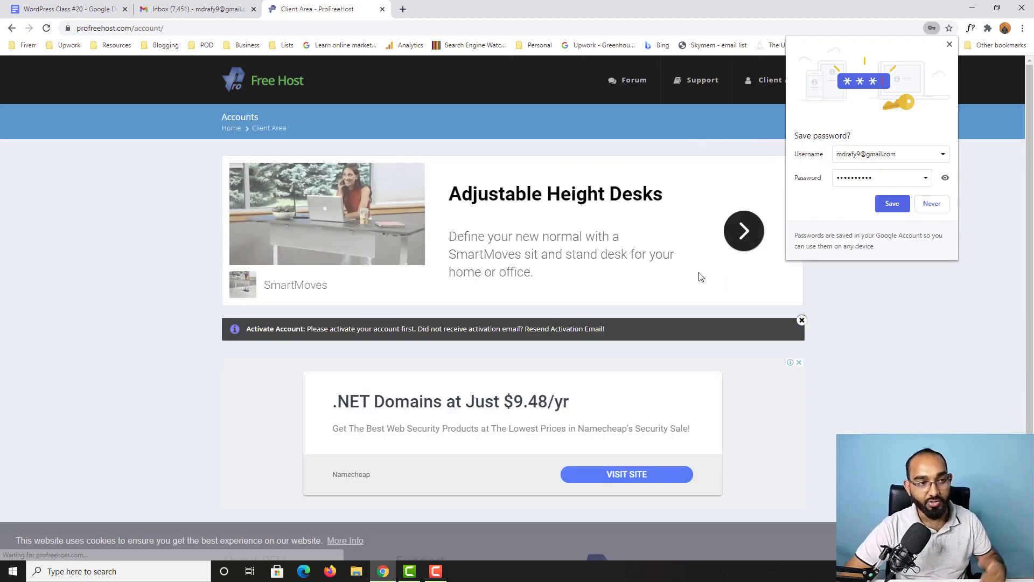
- Dismiss Chrome's save-password prompt and the compromised-passwords warning
click(892, 203)
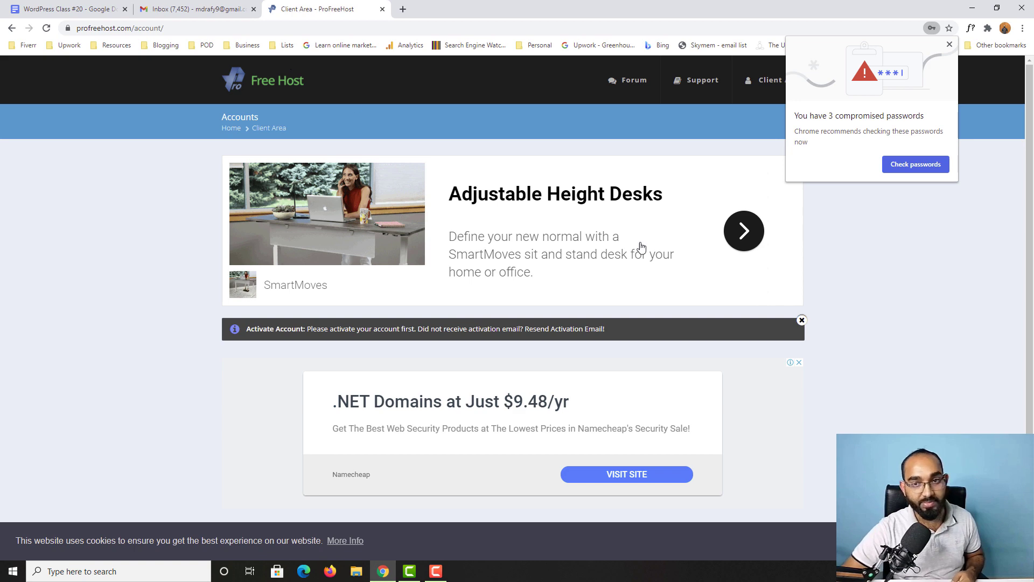
click(950, 44)
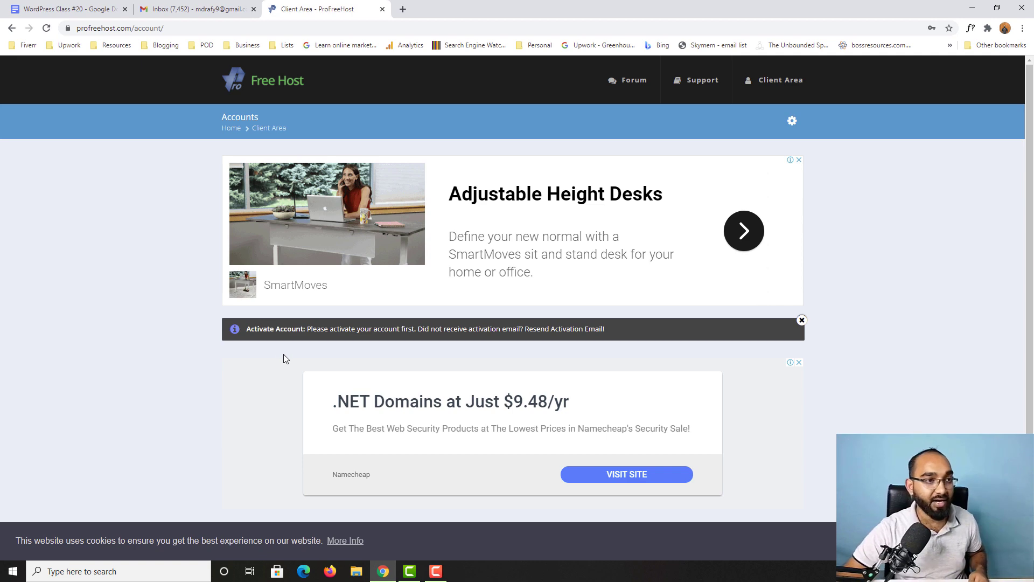
- Activate the account from the ProFreeHost Account Activation email in Gmail
click(196, 7)
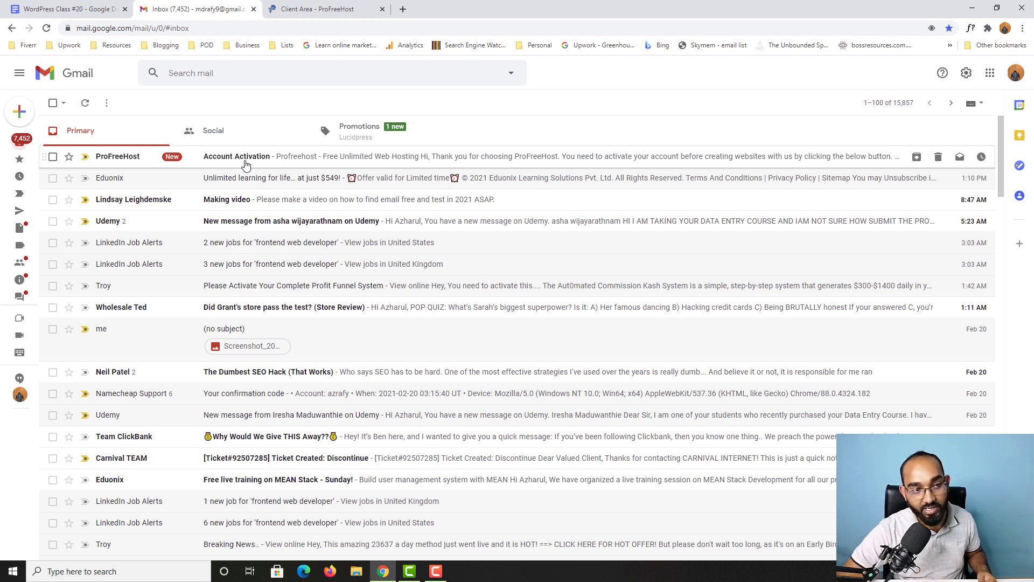
click(274, 159)
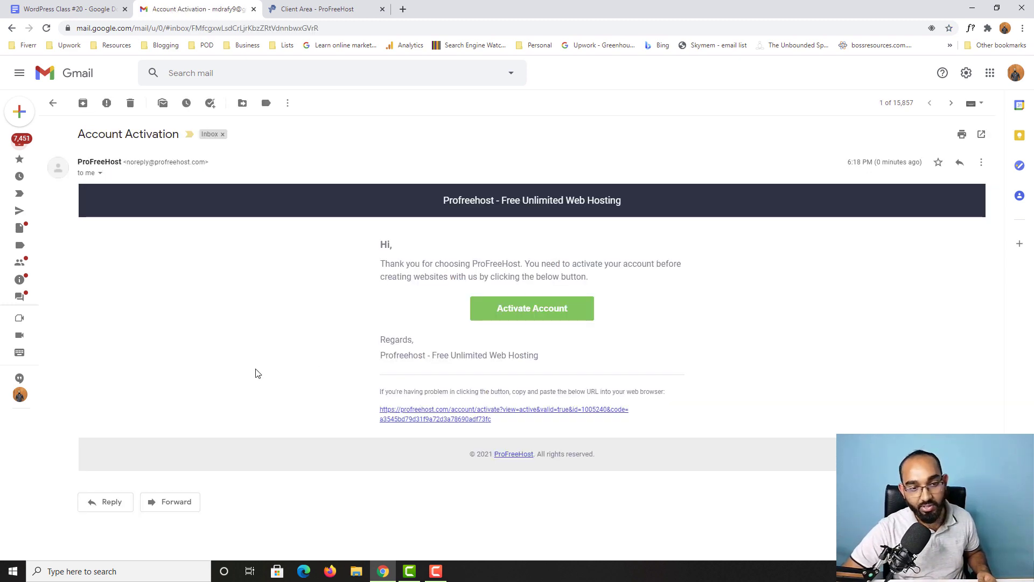
click(530, 315)
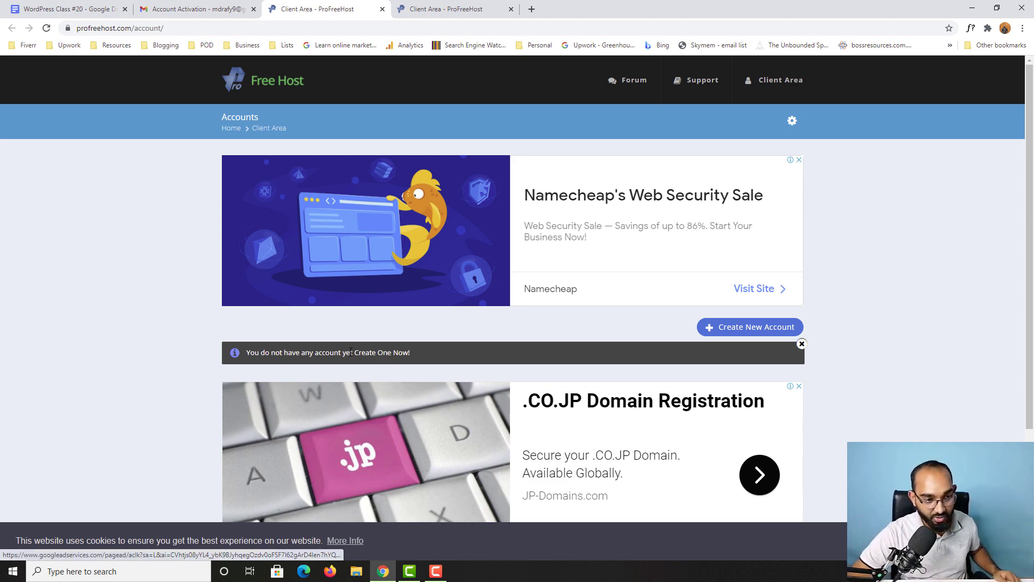
- Start a new hosting account on the free unaux.com domain with website name rafy1
click(756, 333)
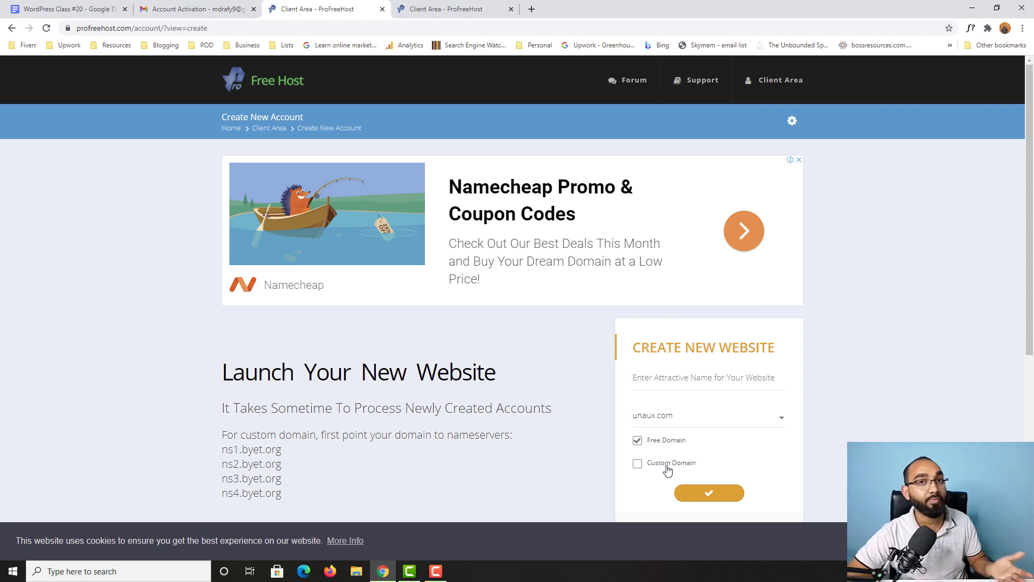
click(676, 419)
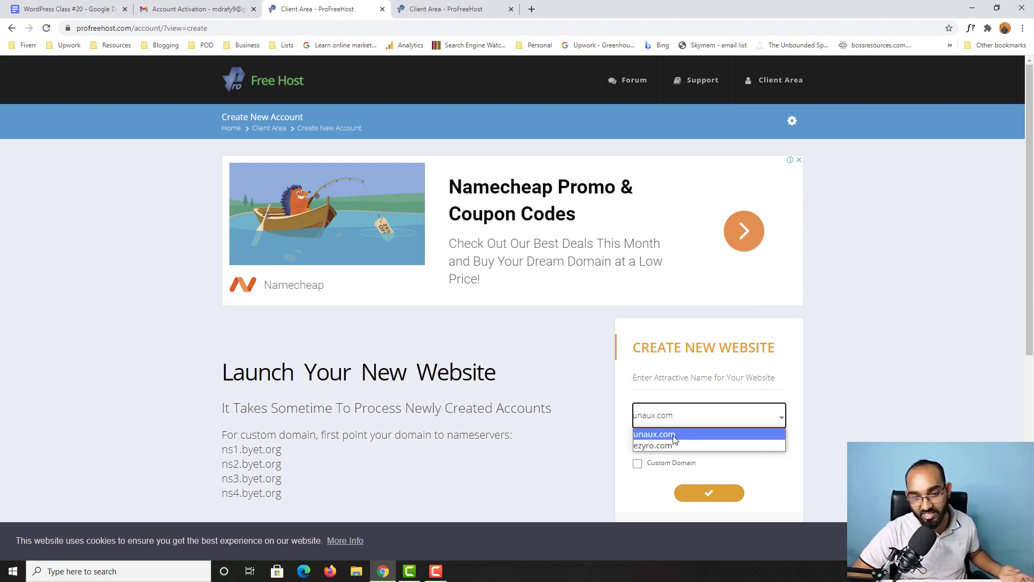
click(674, 435)
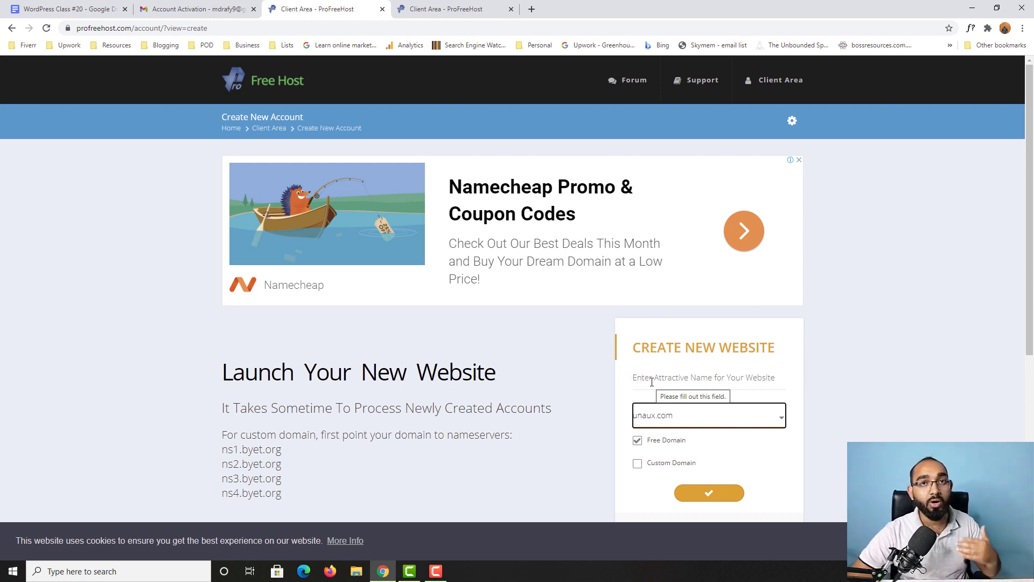
click(652, 382)
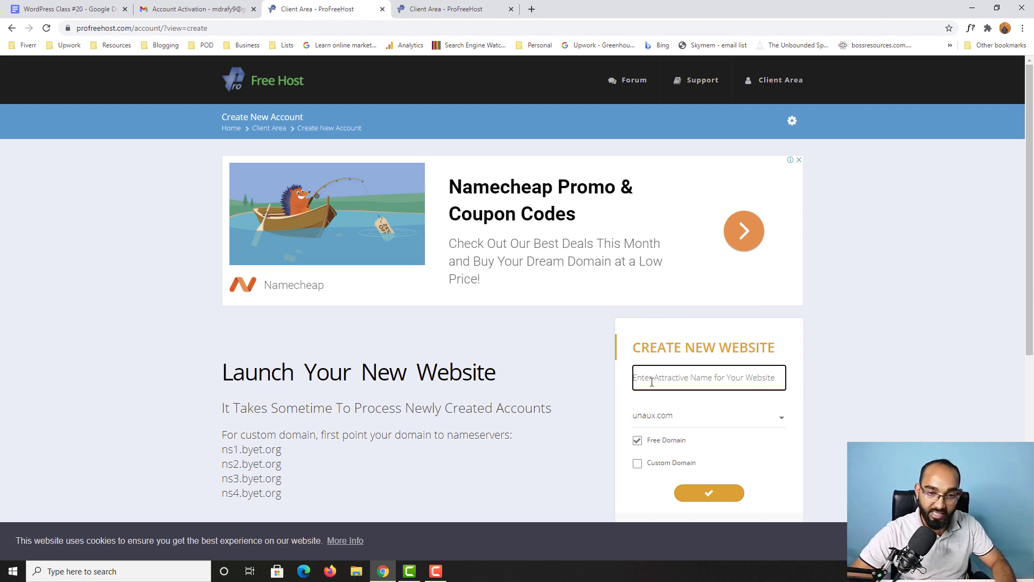
text(test)
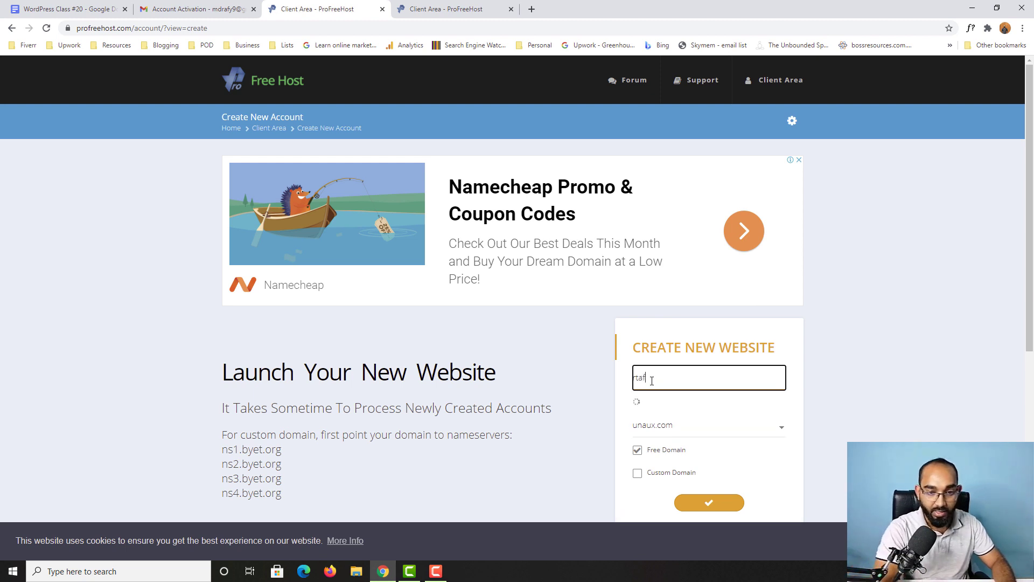
key(BackSpace)
key(BackSpace)
text(rafy1)
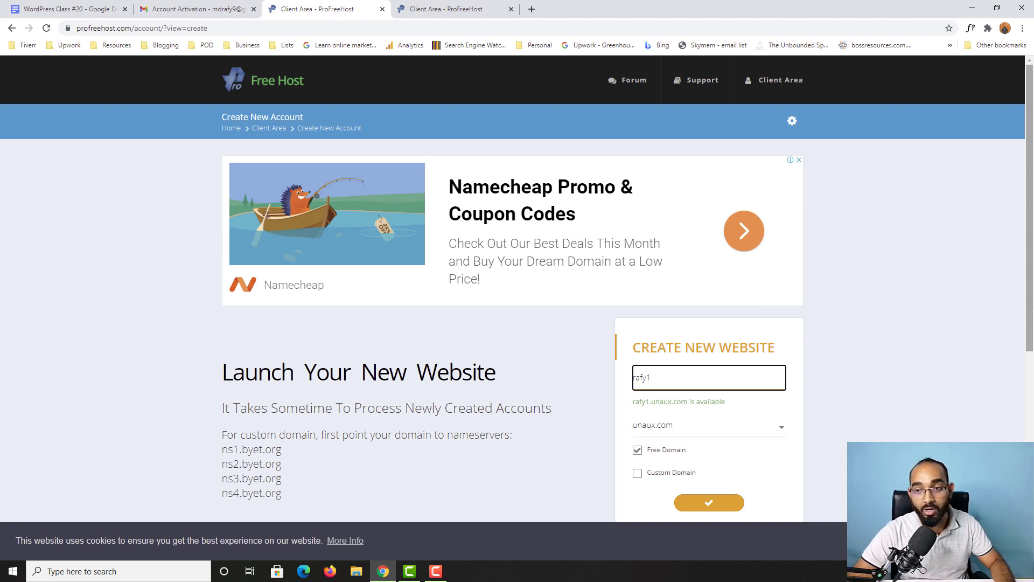
scroll(711, 409, down, 1)
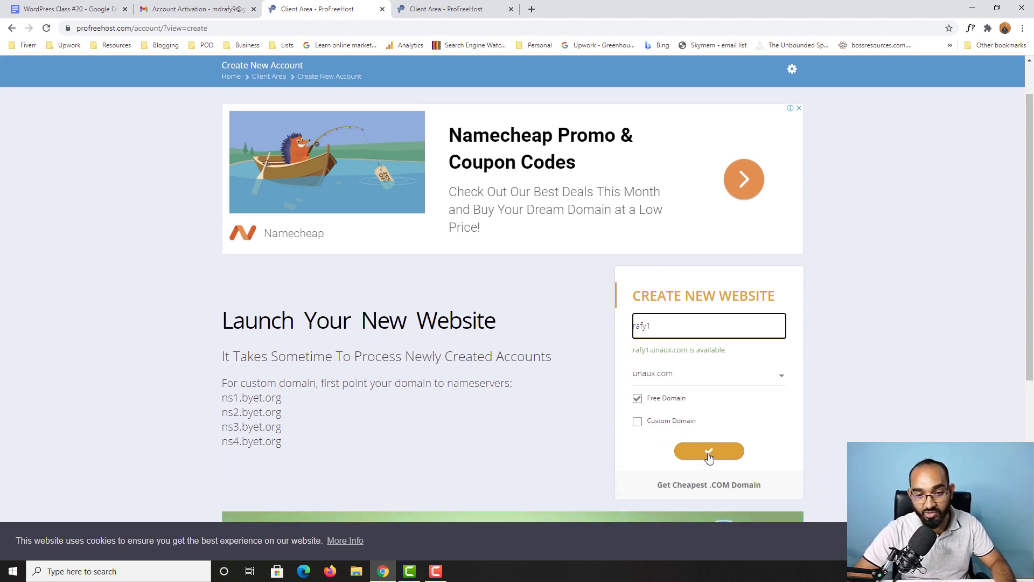
- Submit the rafy1.unaux.com request and wait until the account finishes creating
click(709, 455)
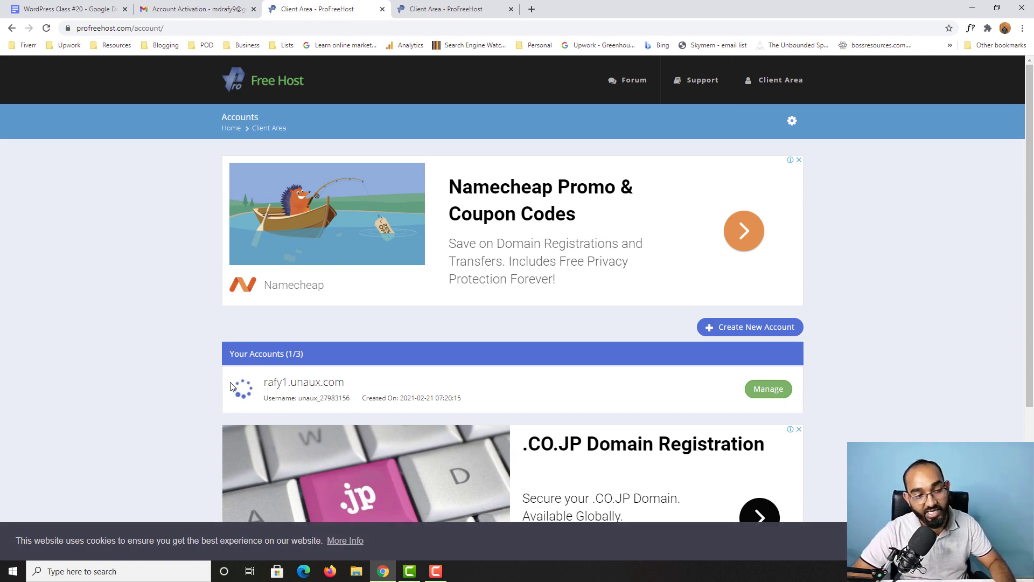
mouse_move(247, 395)
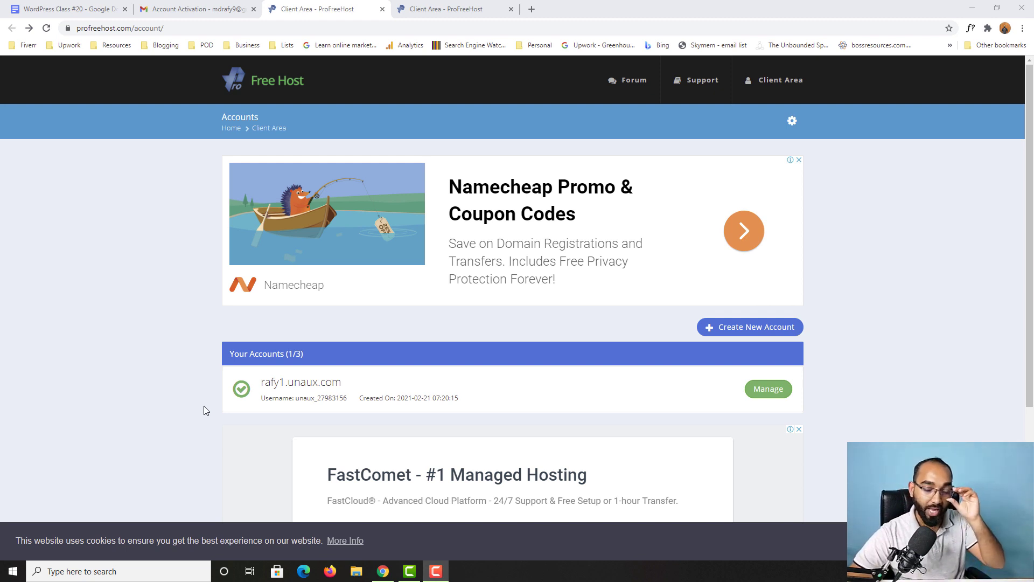
- Open the management page for rafy1.unaux.com and check its Active status
click(767, 398)
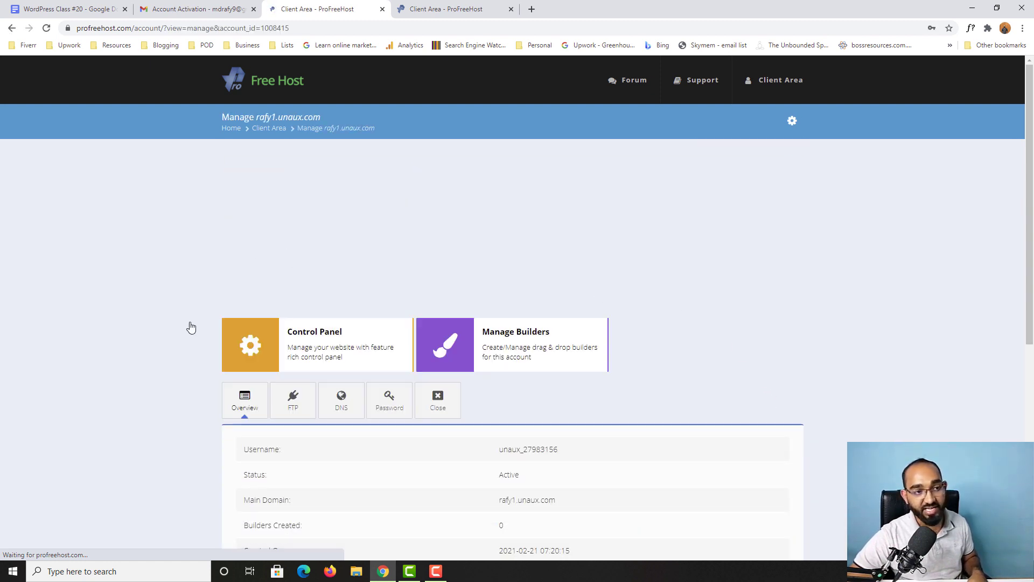
scroll(280, 330, down, 2)
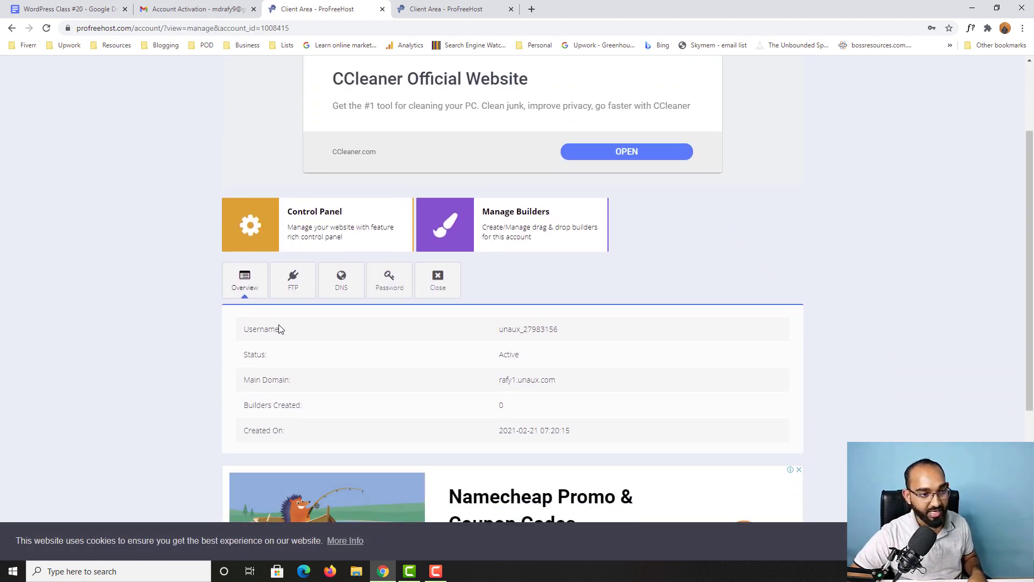
double_click(500, 356)
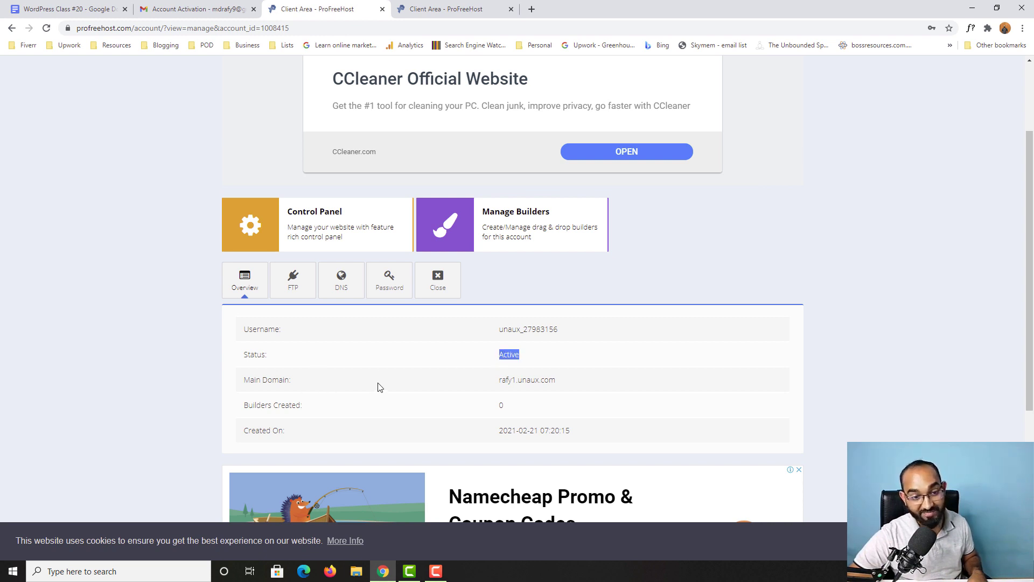
- View the rafy1.unaux.com congratulations page in a new tab, then return to the management page
click(525, 382)
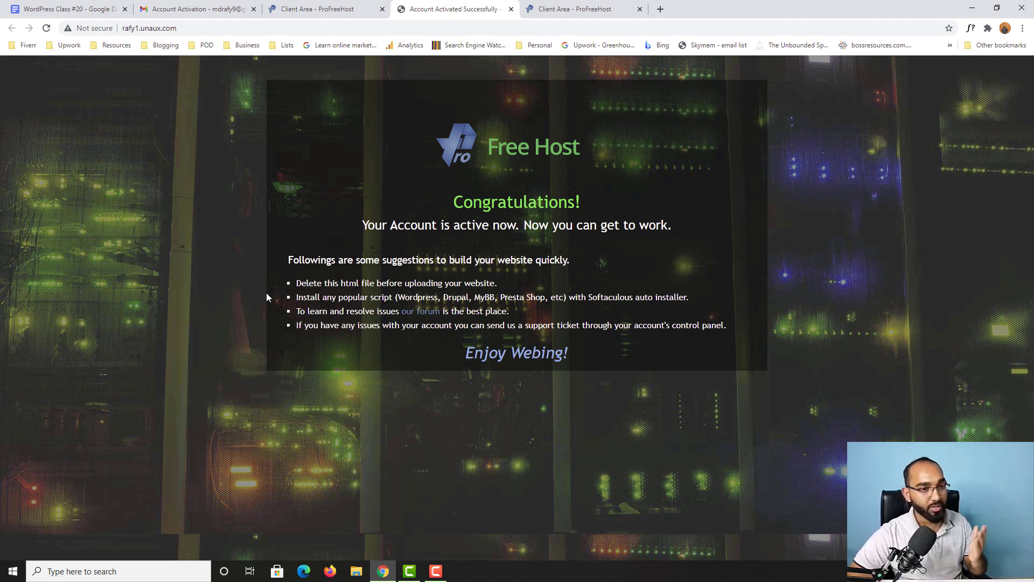
click(327, 7)
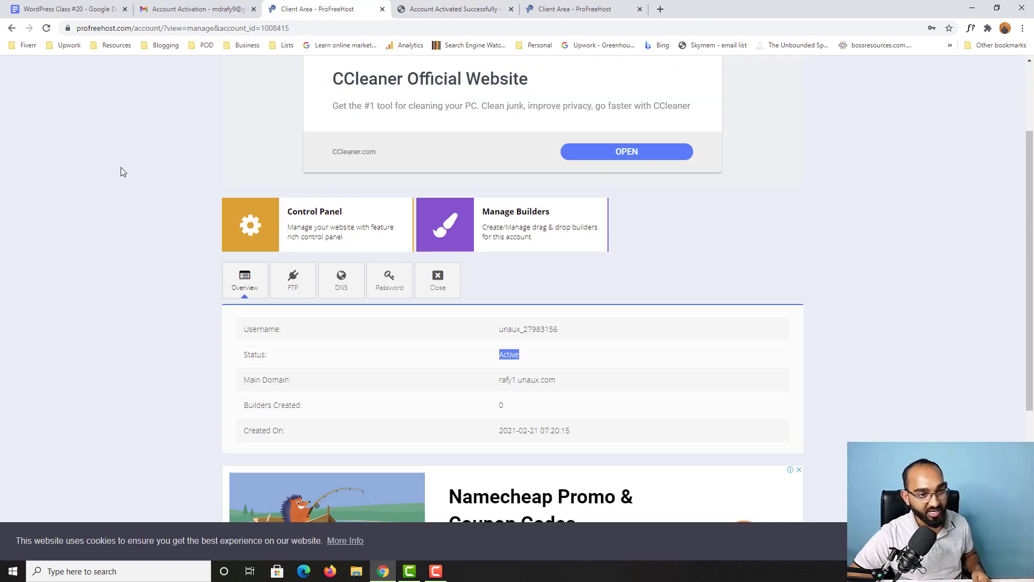
scroll(1, 275, up, 2)
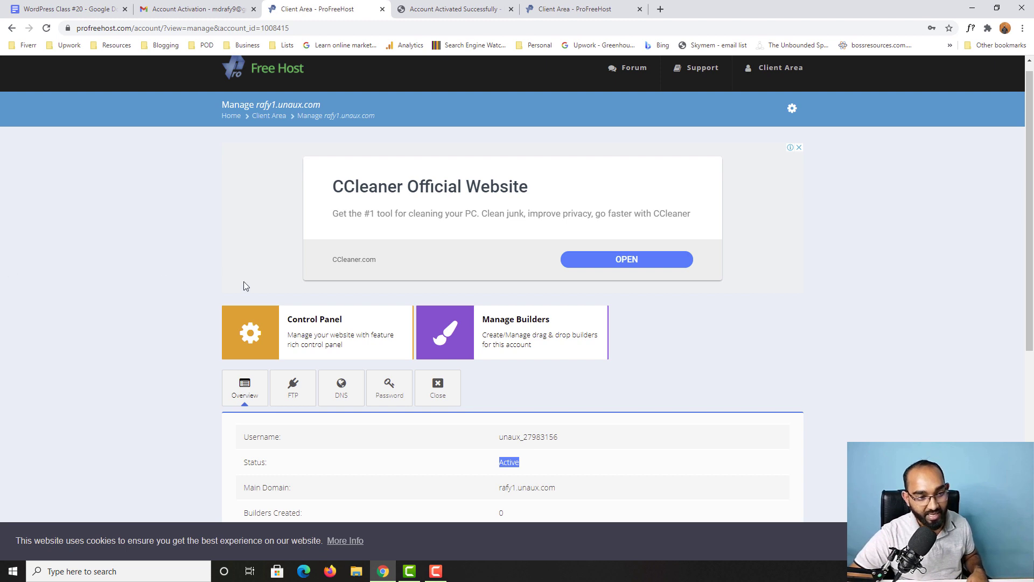
- Open the control panel, proceeding past the cpanel.unaux.com certificate warning and approving service emails
click(315, 323)
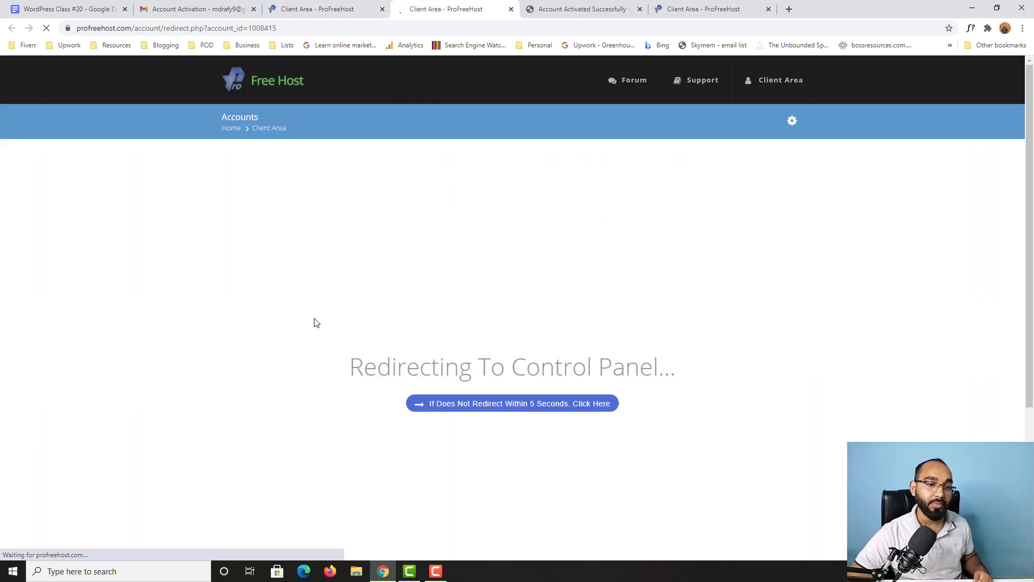
scroll(231, 323, down, 1)
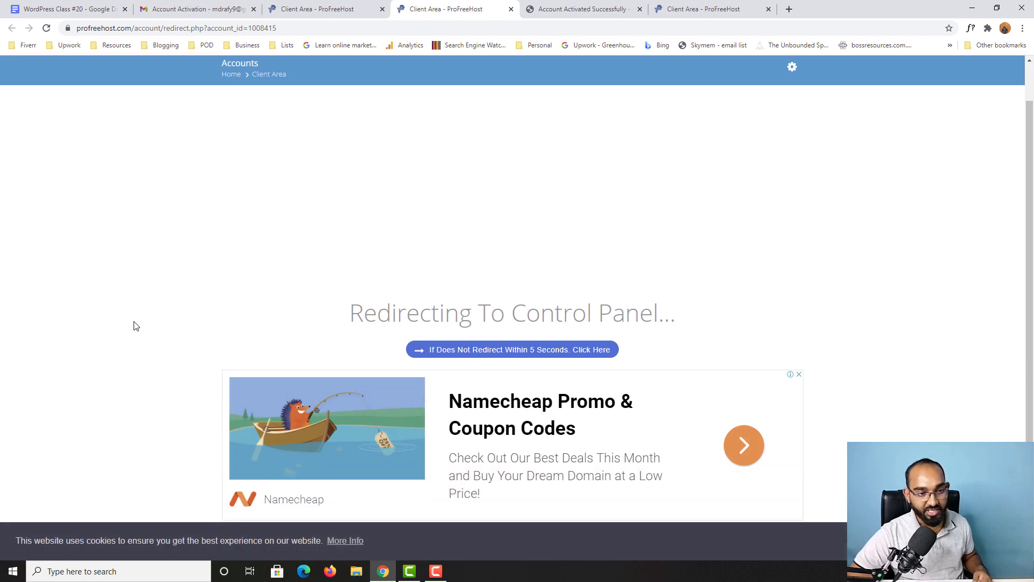
scroll(512, 309, up, 1)
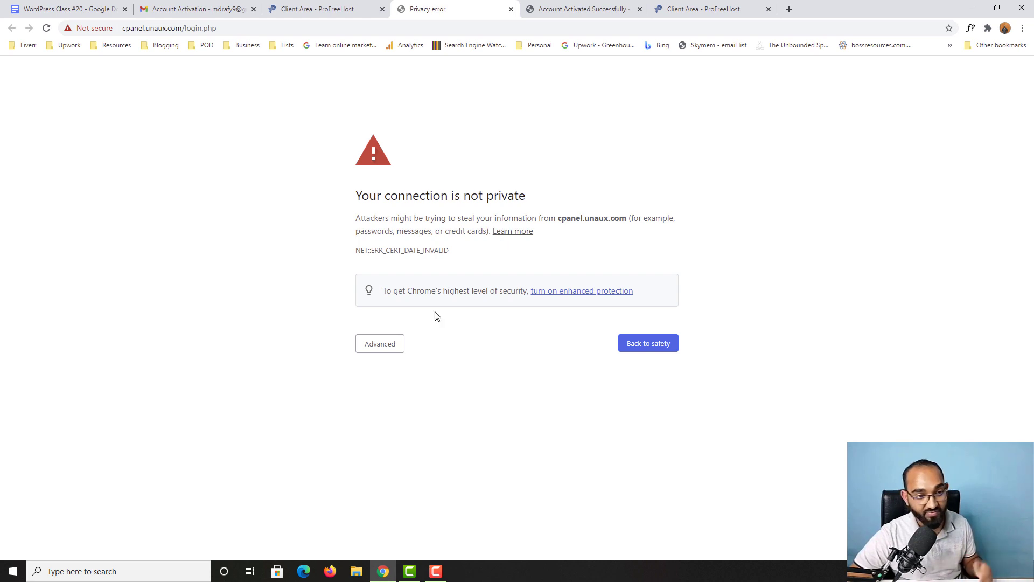
click(385, 349)
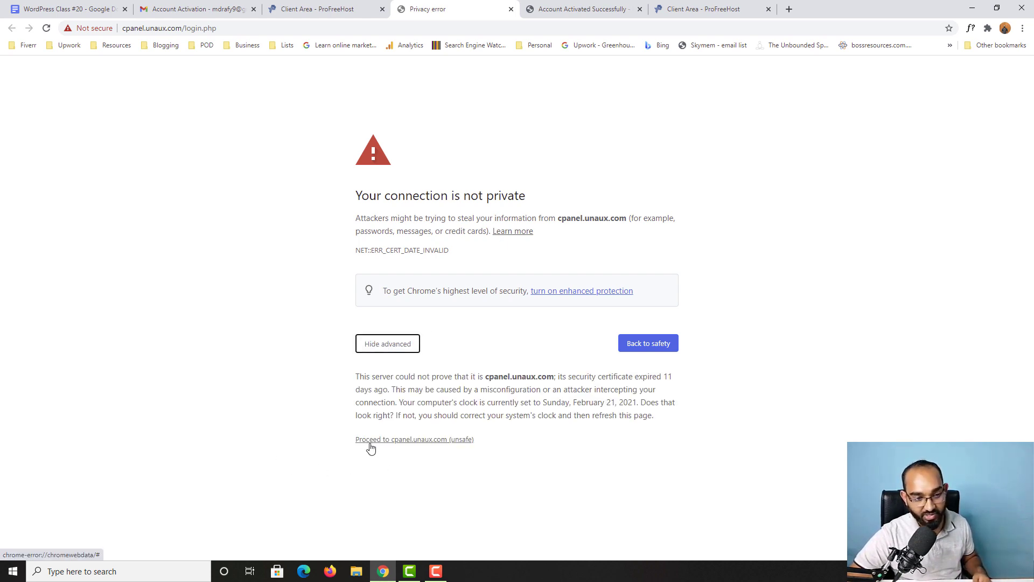
click(429, 443)
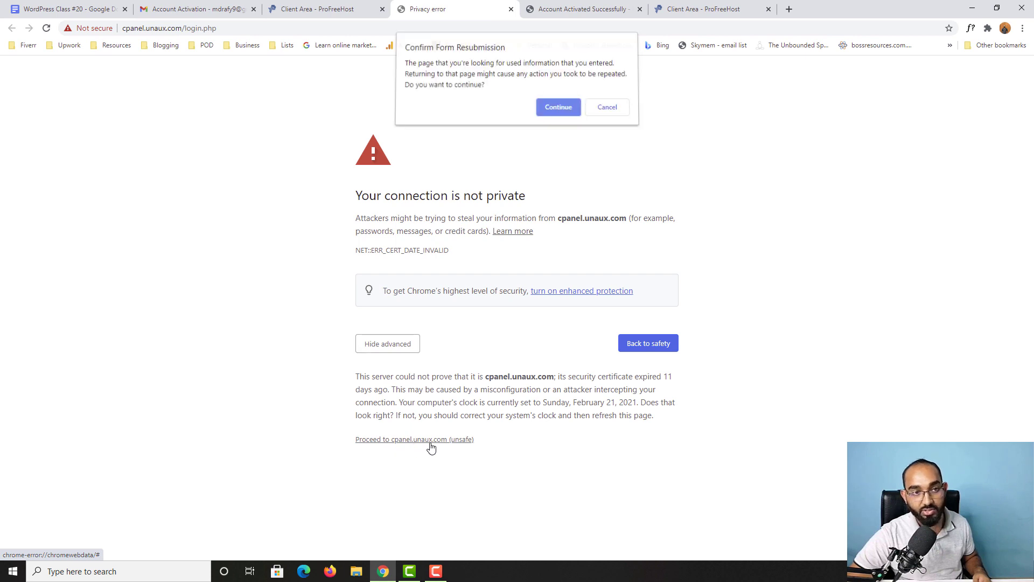
click(558, 110)
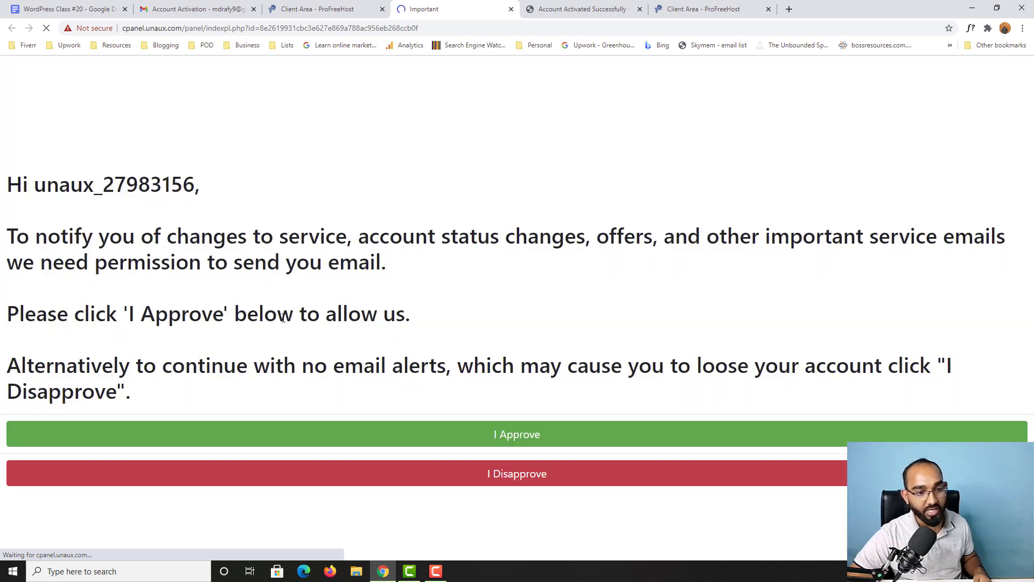
click(528, 434)
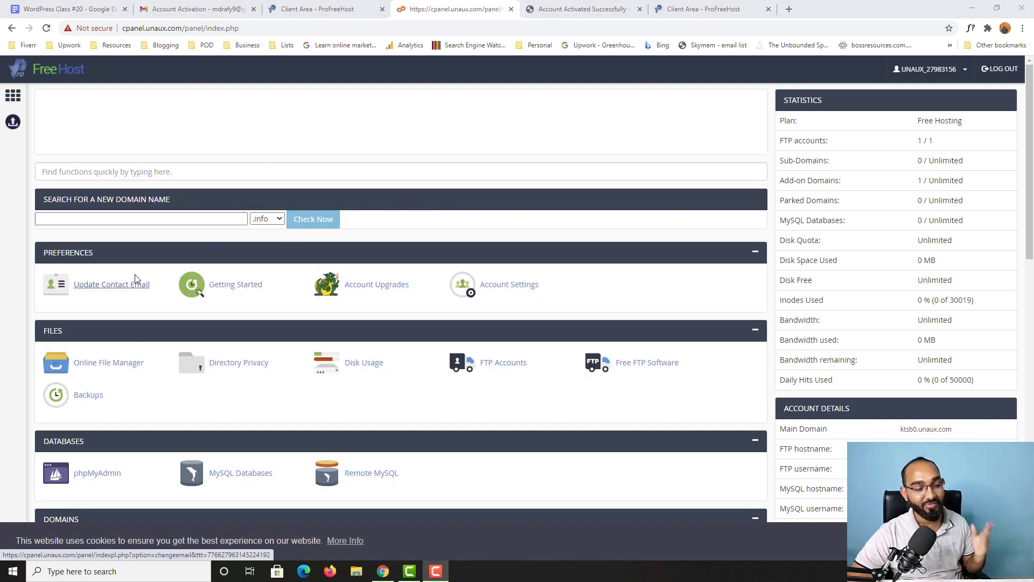
scroll(139, 284, down, 2)
scroll(240, 323, up, 2)
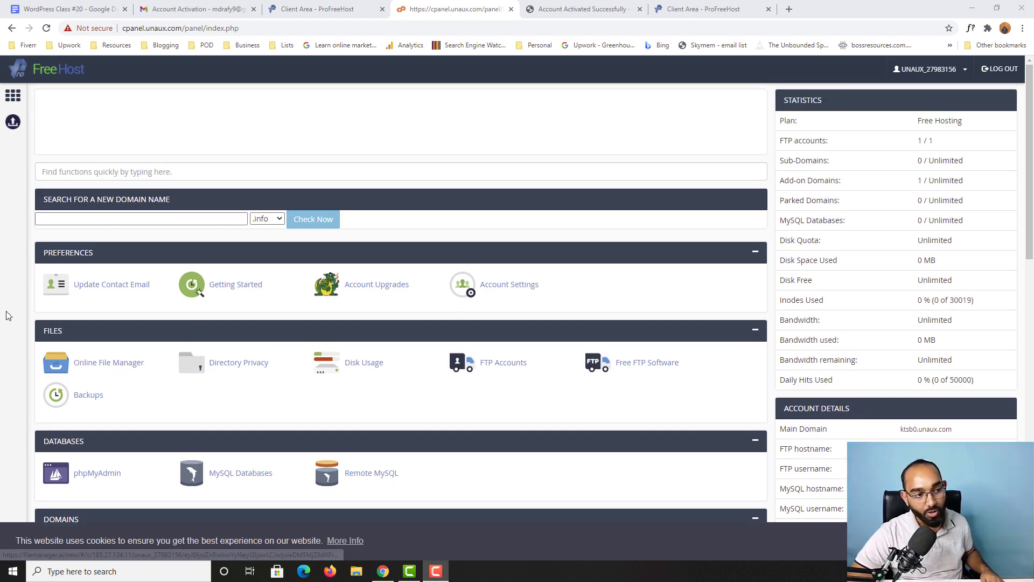
scroll(6, 316, down, 1)
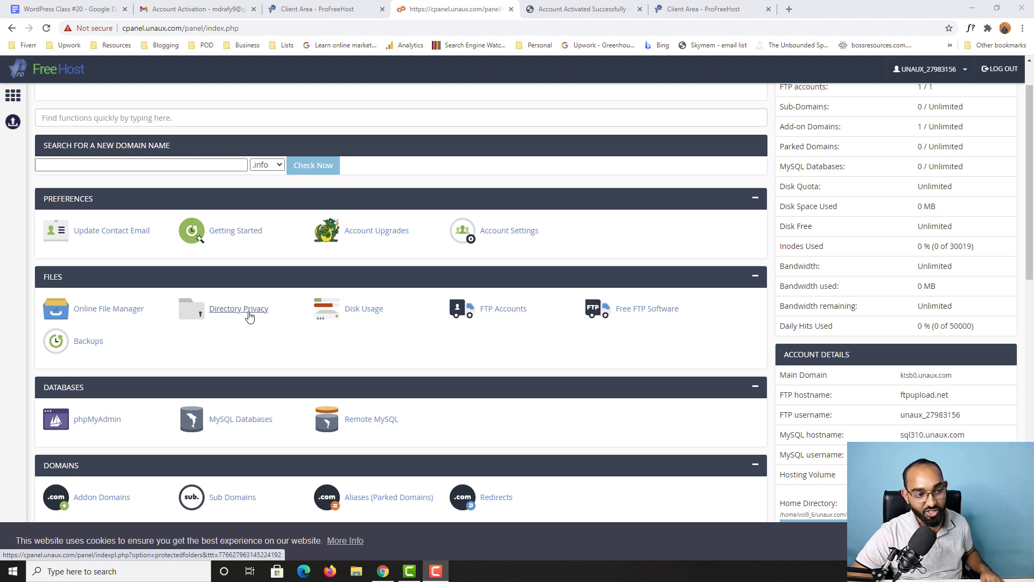
scroll(107, 329, down, 3)
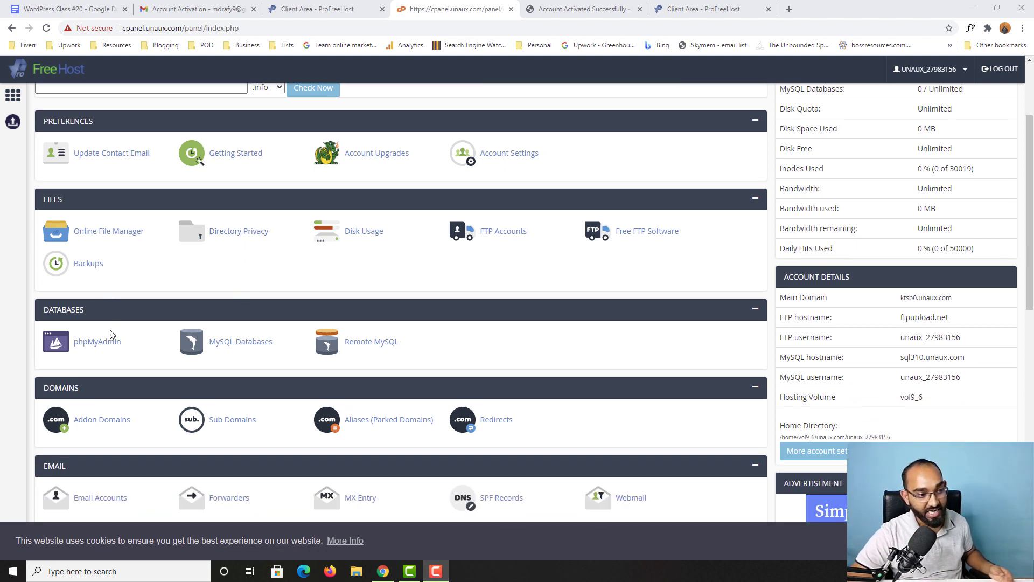
scroll(105, 305, down, 2)
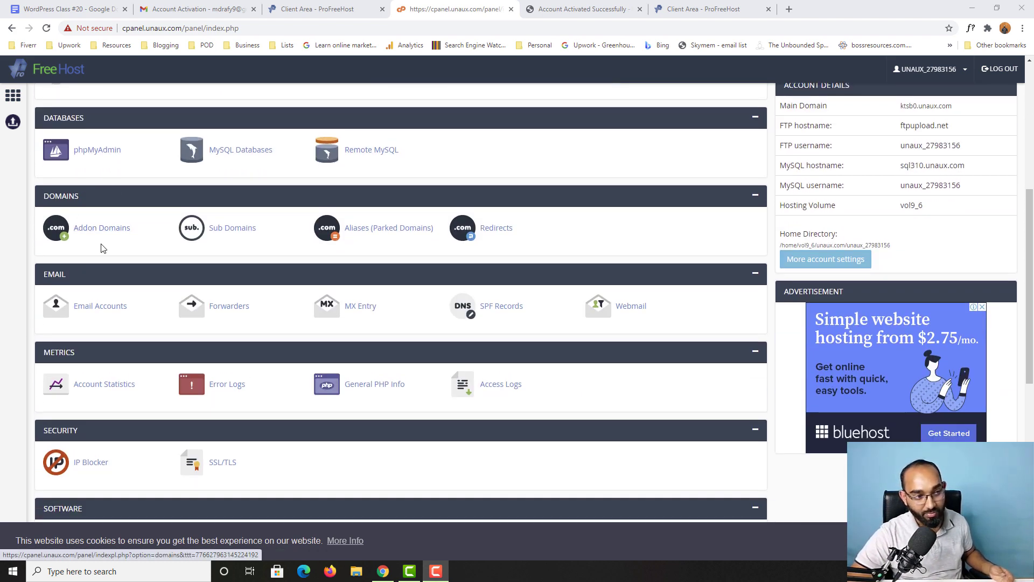
scroll(32, 299, down, 3)
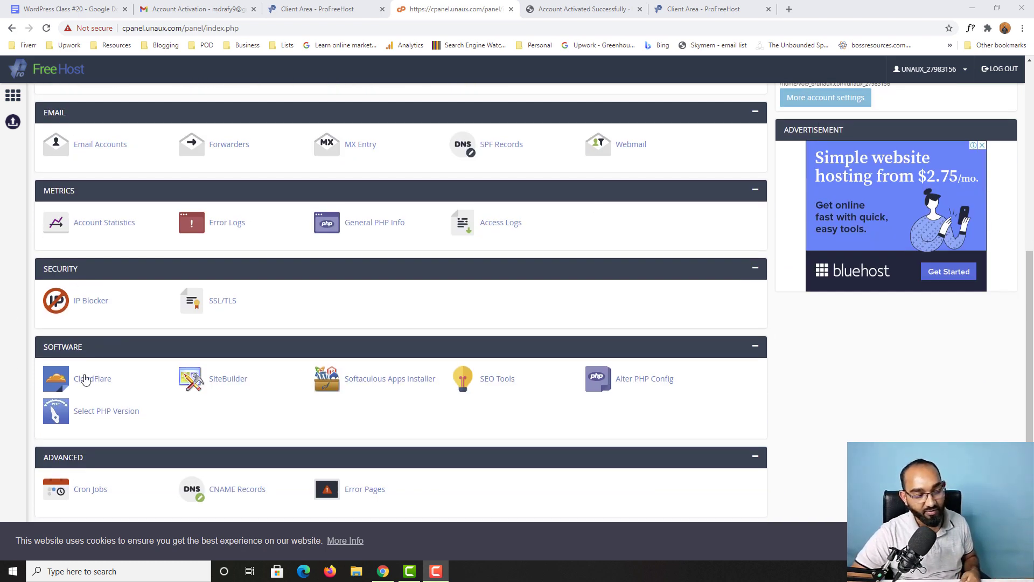
scroll(86, 380, down, 2)
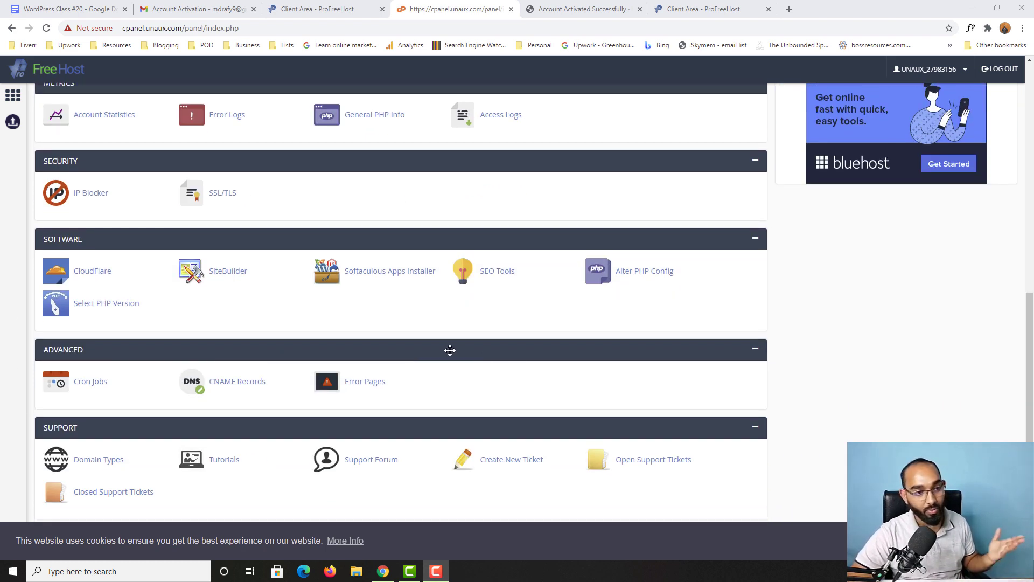
scroll(450, 350, up, 12)
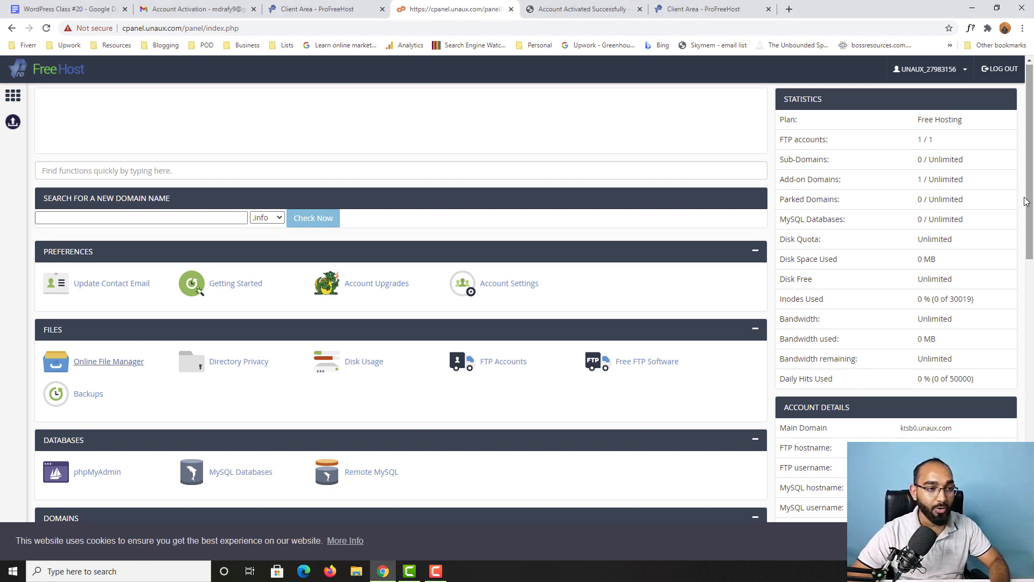
scroll(615, 312, down, 2)
scroll(615, 312, down, 8)
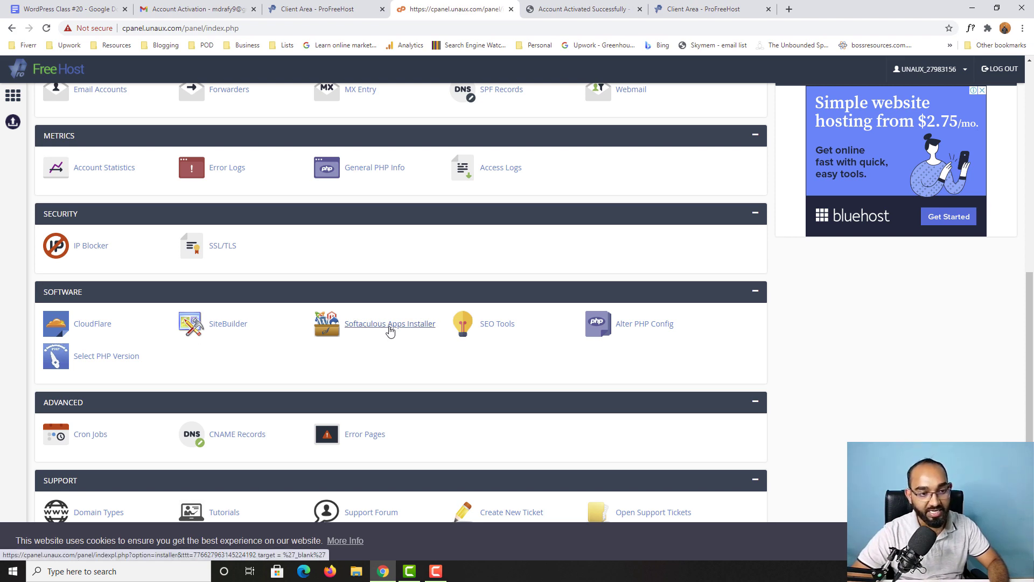
- Launch the Softaculous Apps Installer and browse its Top Scripts list
click(367, 329)
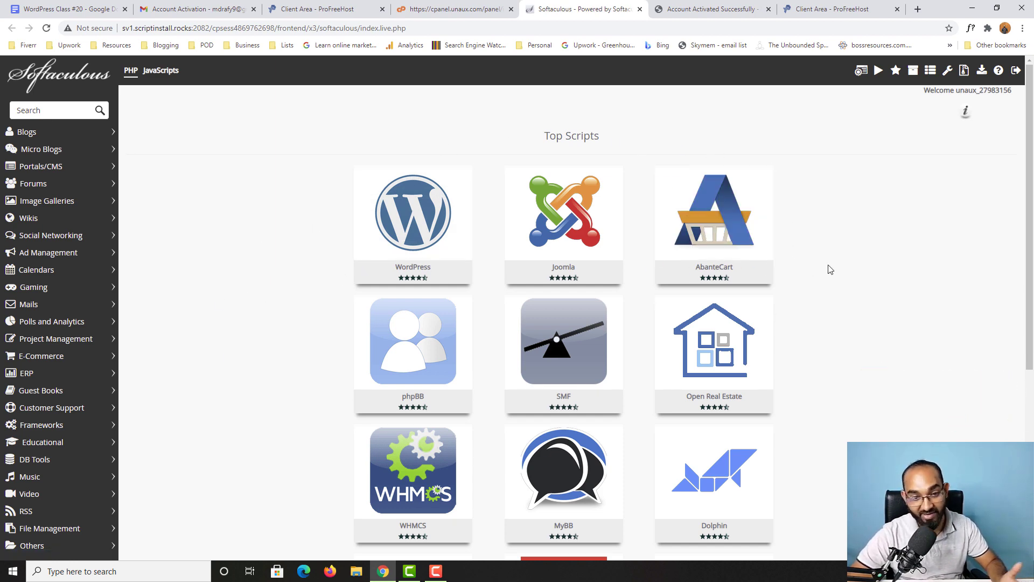
scroll(507, 306, down, 4)
scroll(754, 339, down, 2)
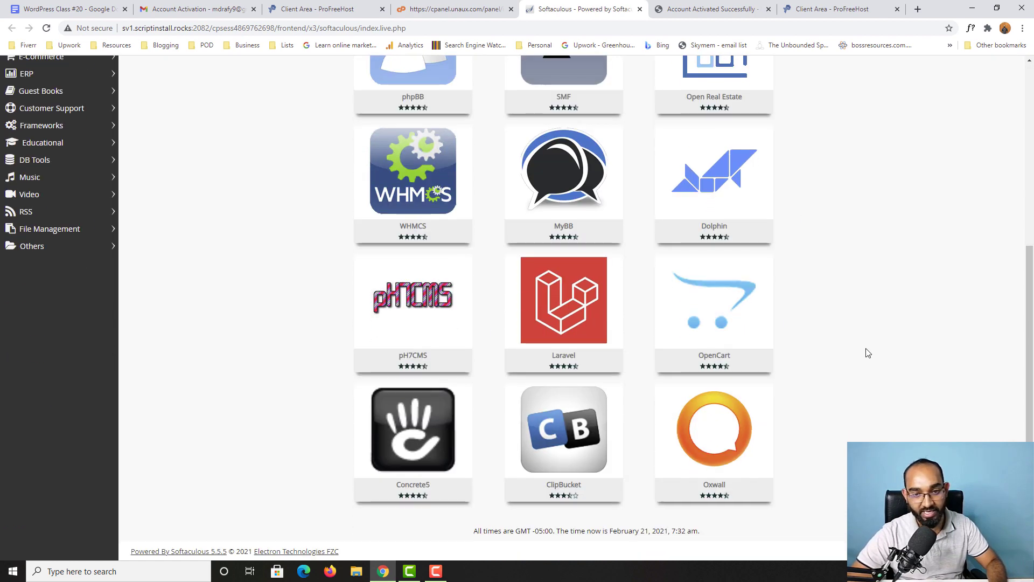
scroll(593, 389, up, 6)
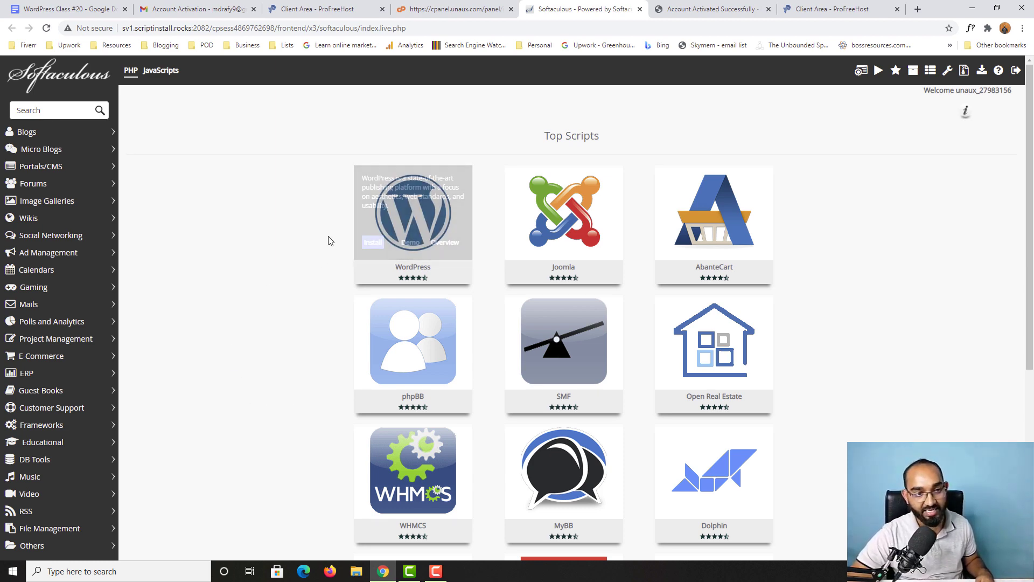
- Begin a WordPress install keeping version 5.6.1 and leaving the In Directory field empty
mouse_move(377, 224)
click(371, 242)
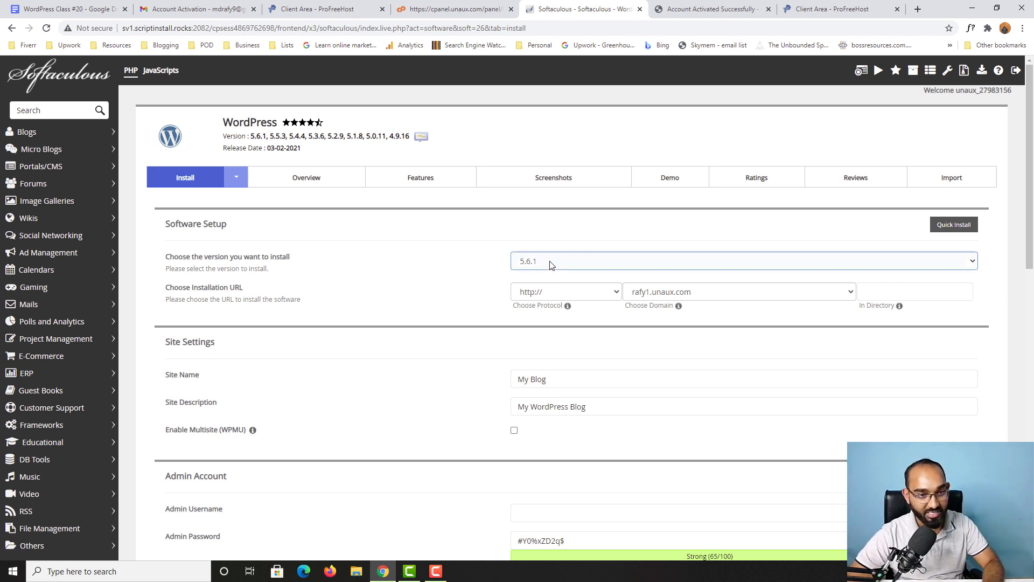
click(572, 266)
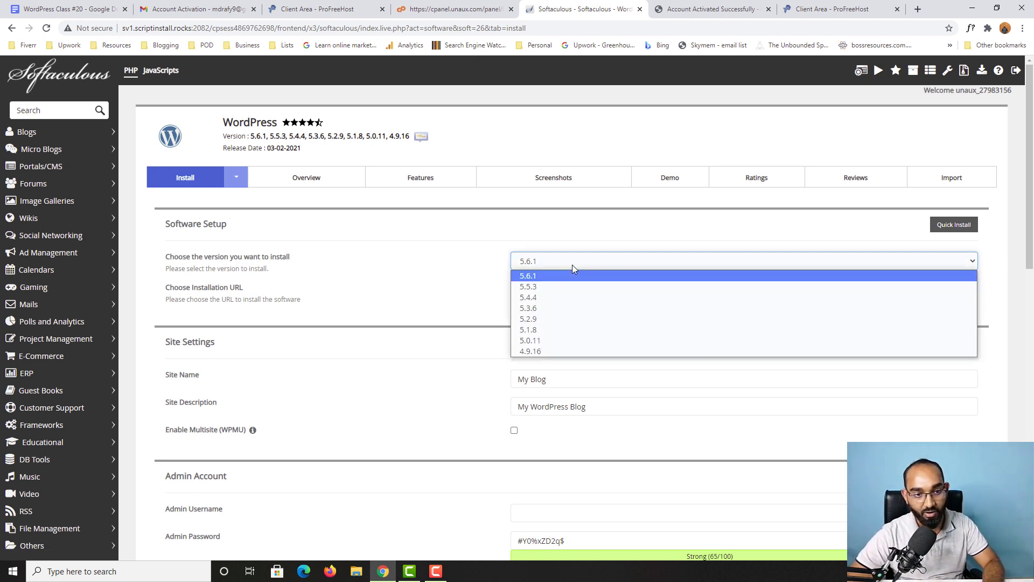
click(538, 275)
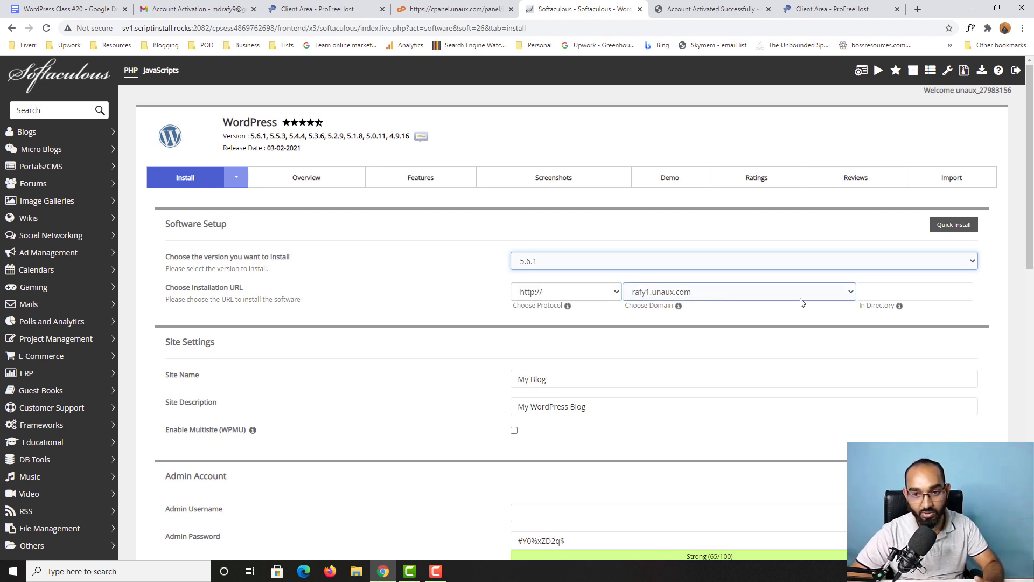
click(869, 293)
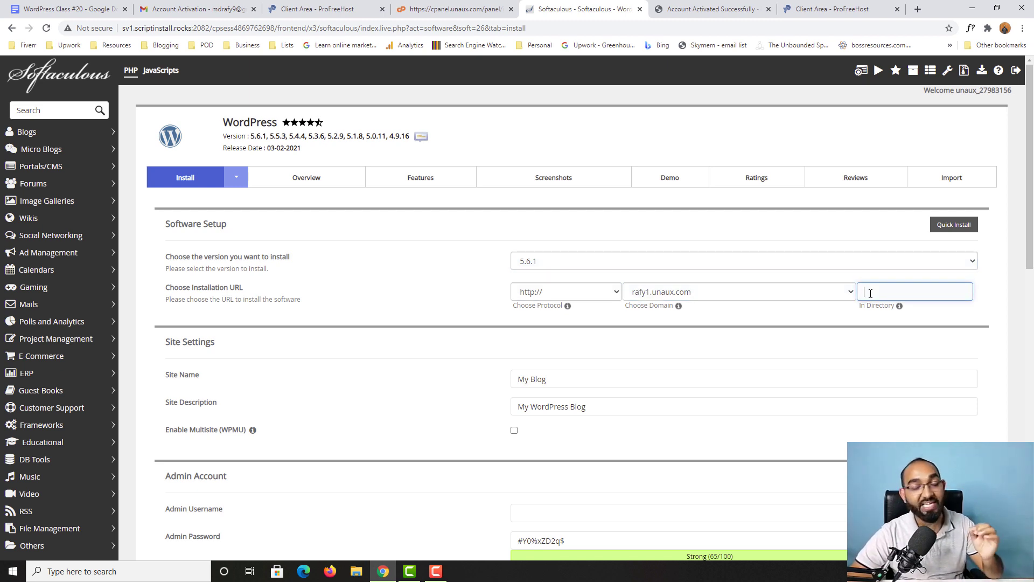
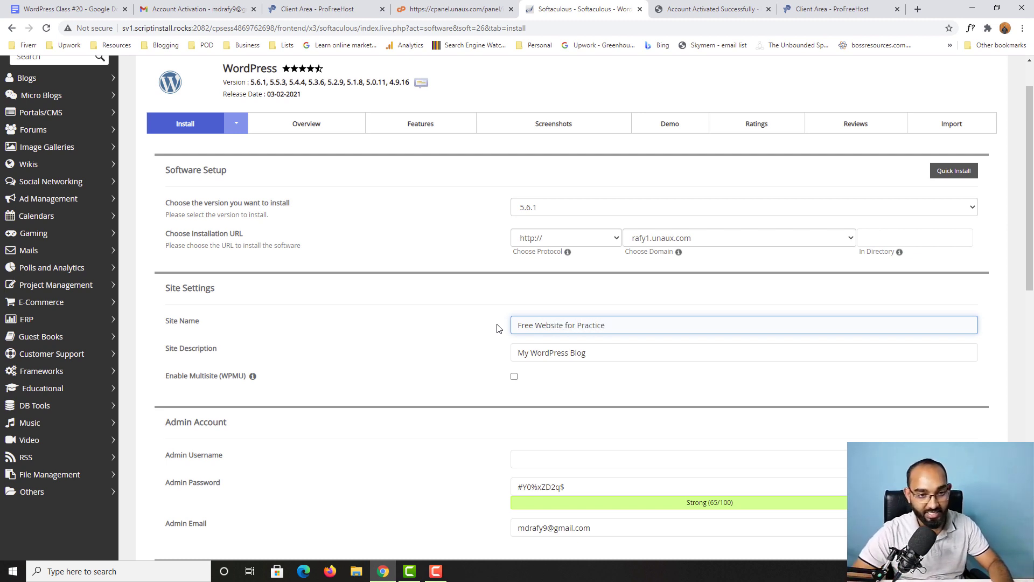
- Replace the Site Description with 'This is the website with free domain and hosting'
drag(614, 347, 420, 360)
text(This)
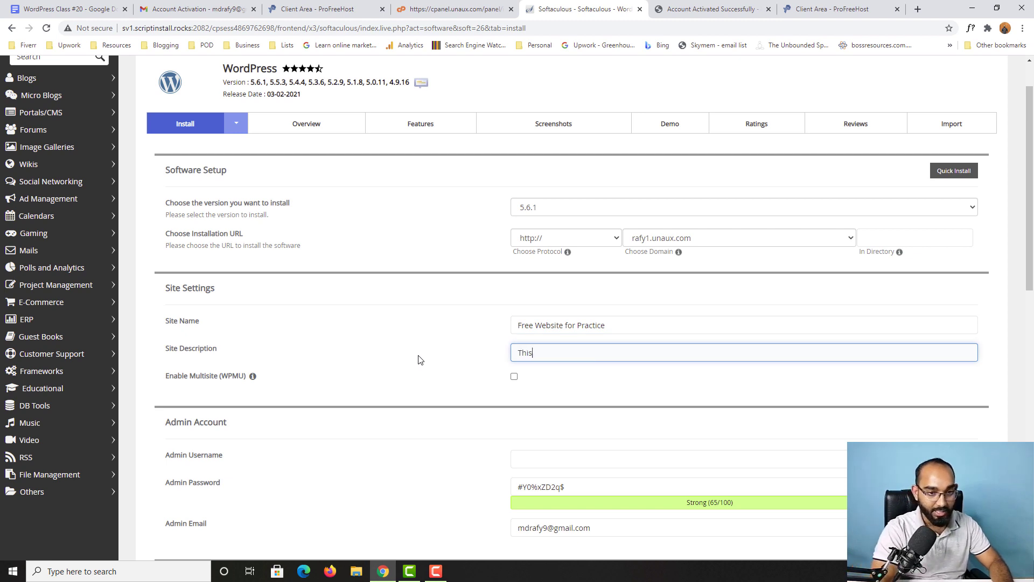
text( is the website which we)
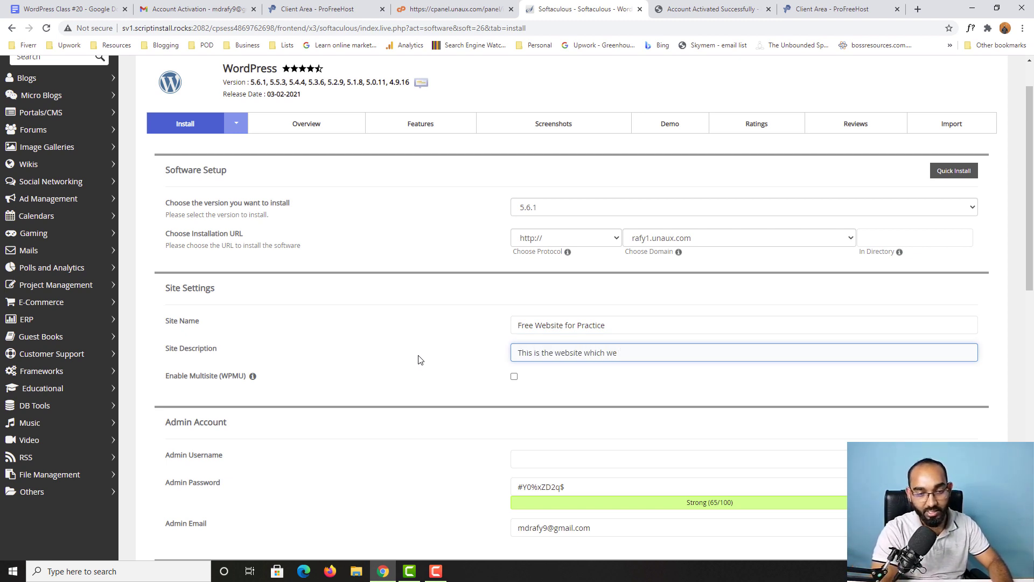
key(BackSpace)
key(BackSpace)
key(BackSpace)
key(BackSpace)
key(BackSpace)
key(BackSpace)
key(BackSpace)
key(BackSpace)
key(BackSpace)
text(with)
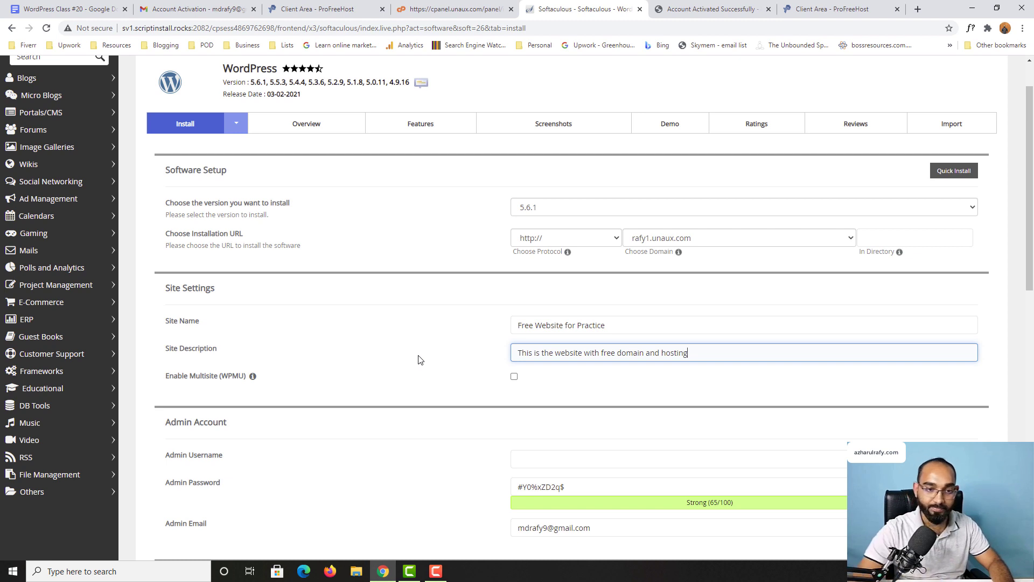
scroll(318, 425, down, 2)
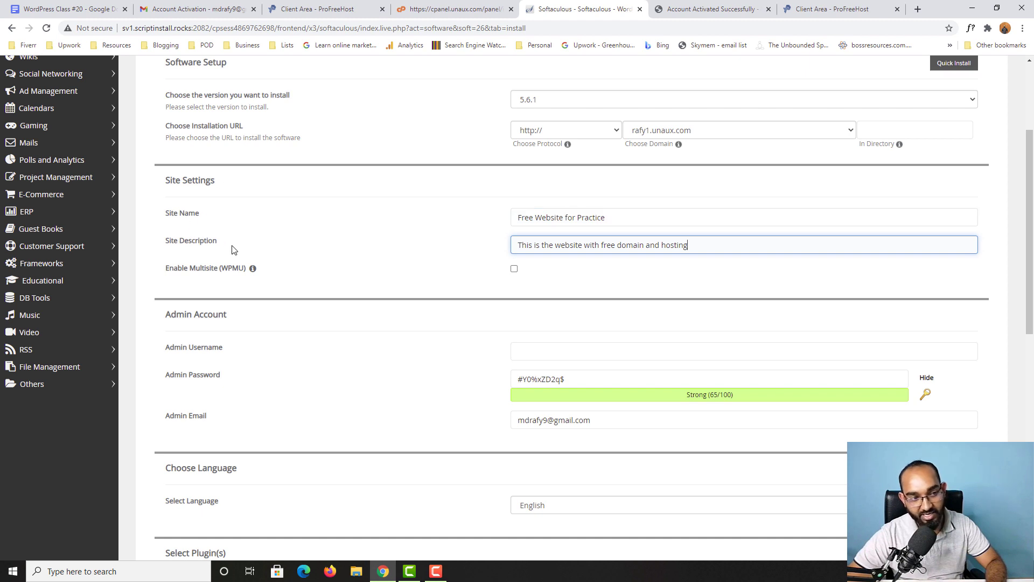
scroll(205, 355, down, 1)
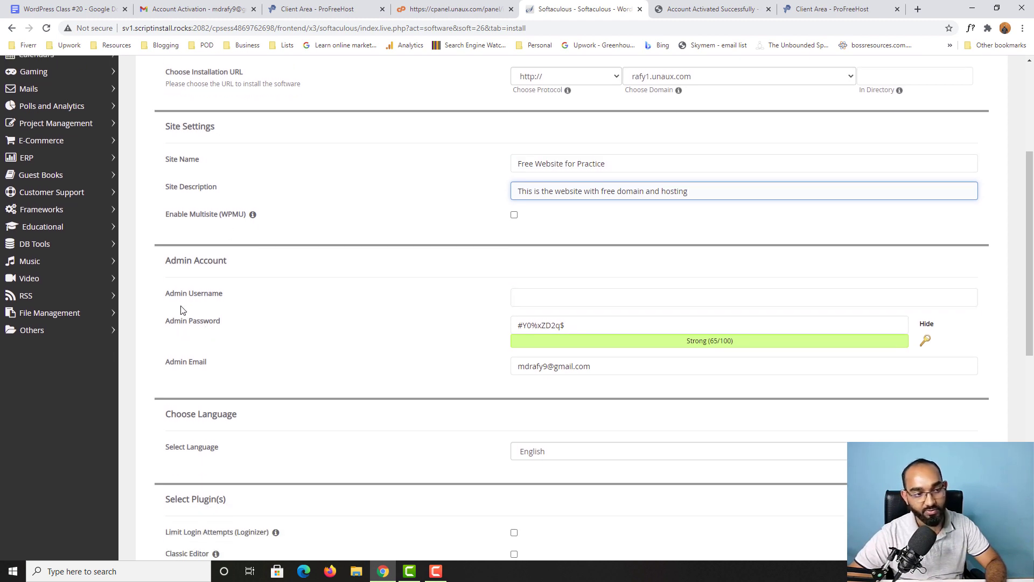
- Enter the admin username and replace the generated password with a simpler Good-rated one
click(558, 298)
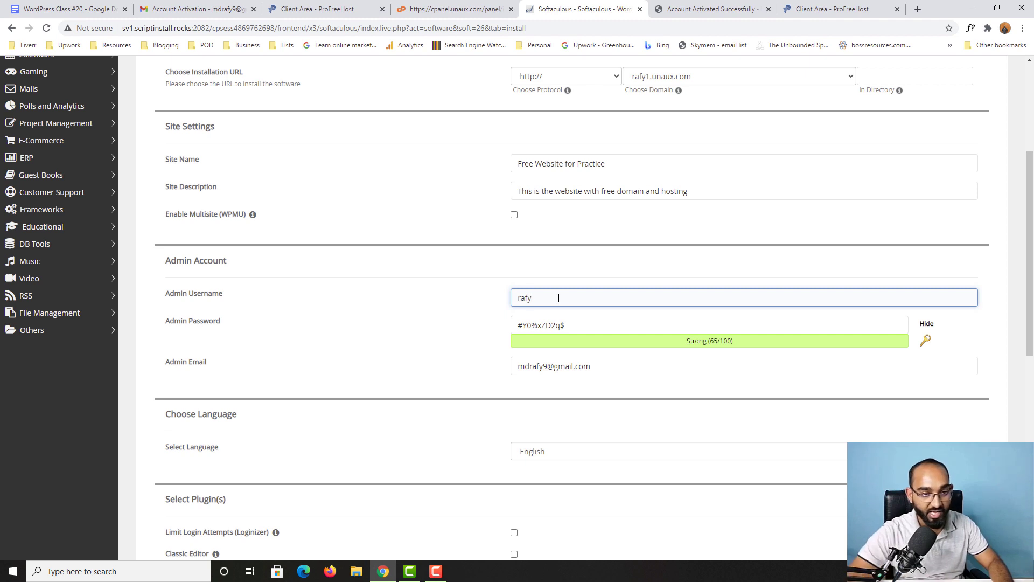
key(Tab)
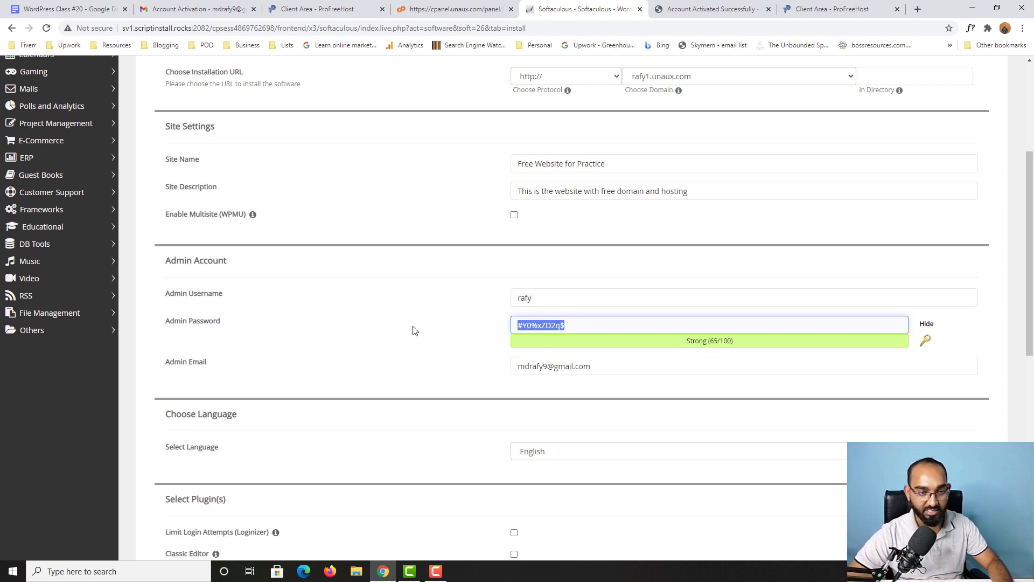
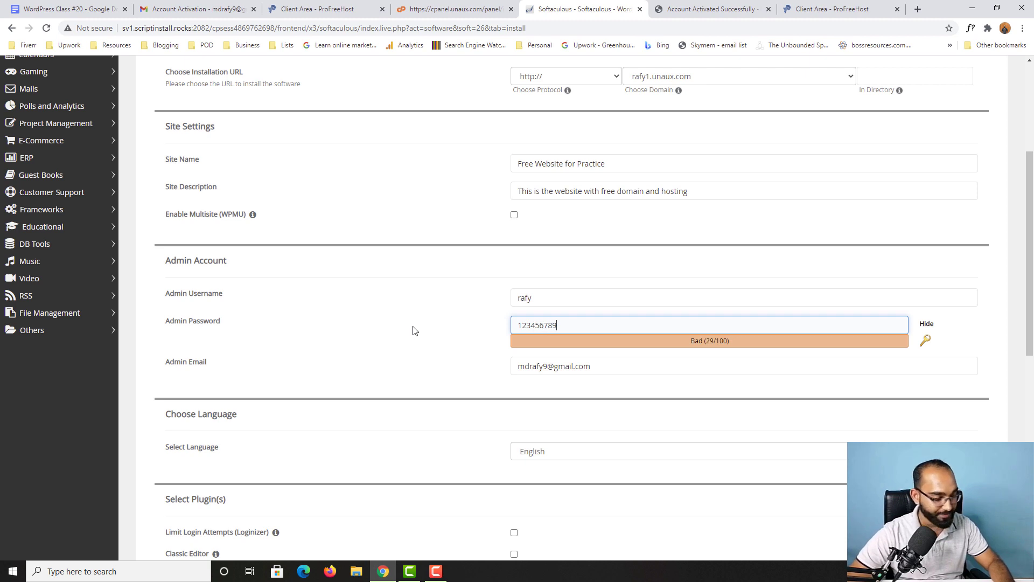
click(412, 330)
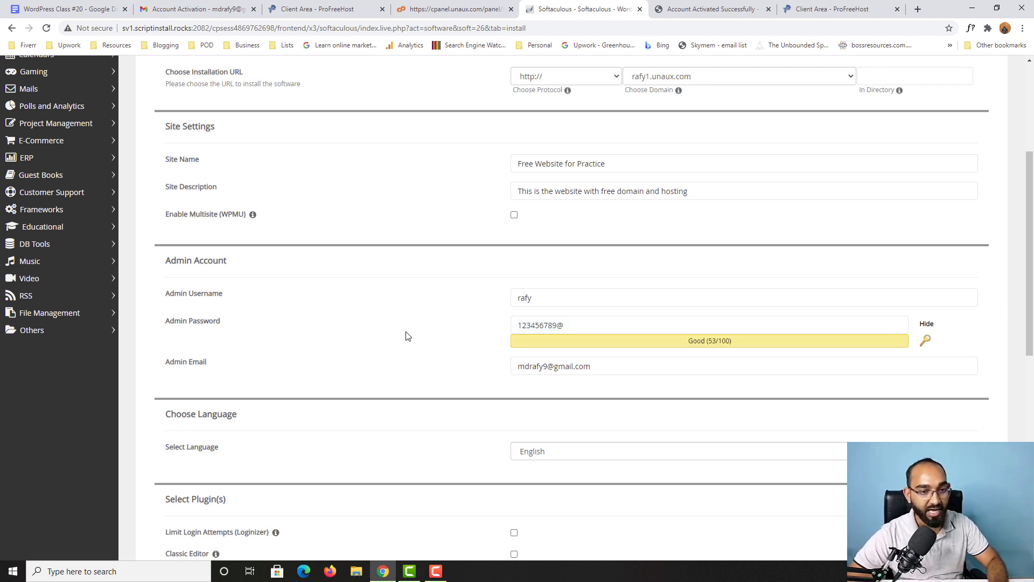
- Check the Admin Email address field further down the installer form
scroll(404, 328, down, 1)
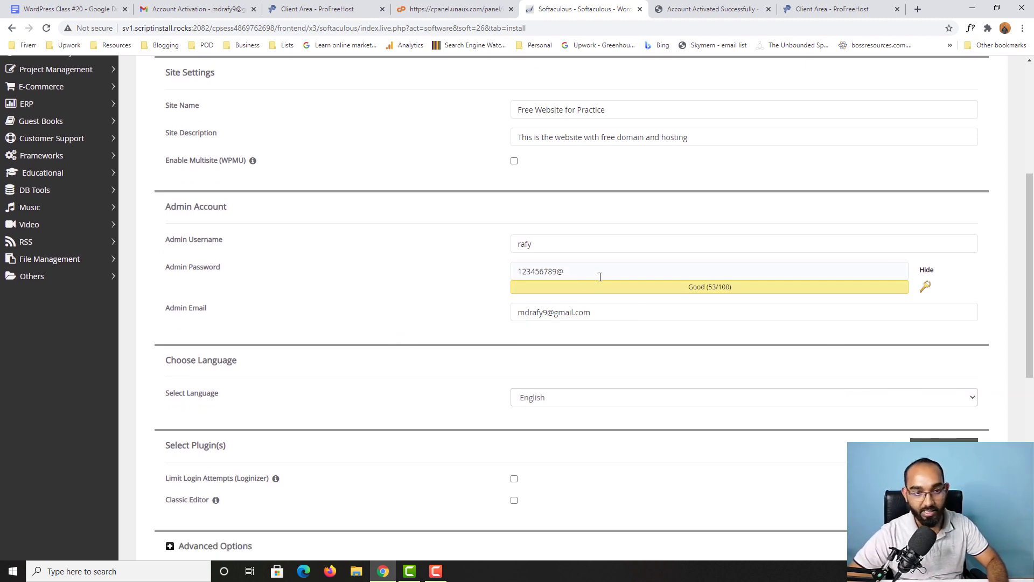
scroll(347, 357, down, 1)
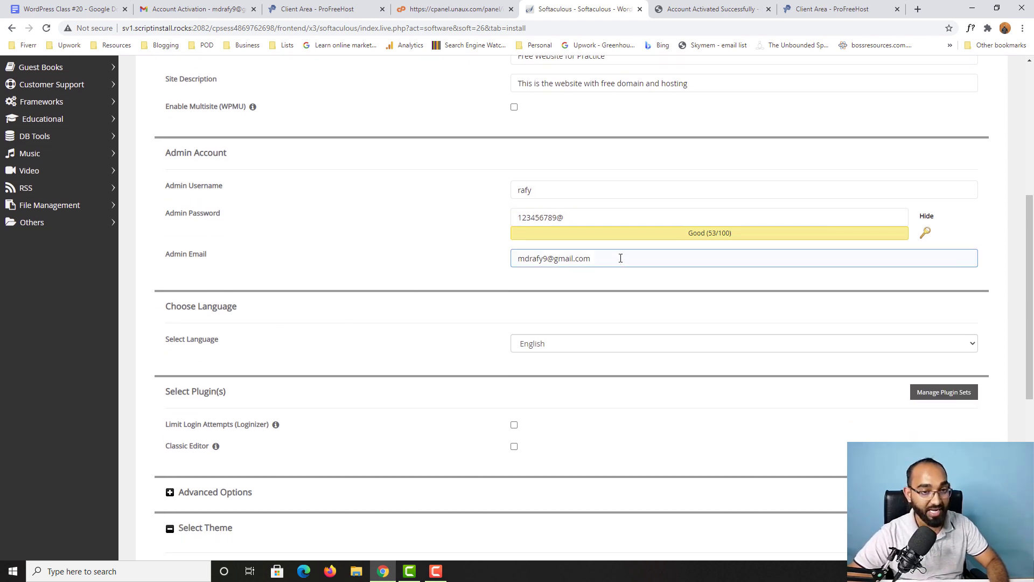
drag(620, 258, 492, 260)
click(558, 259)
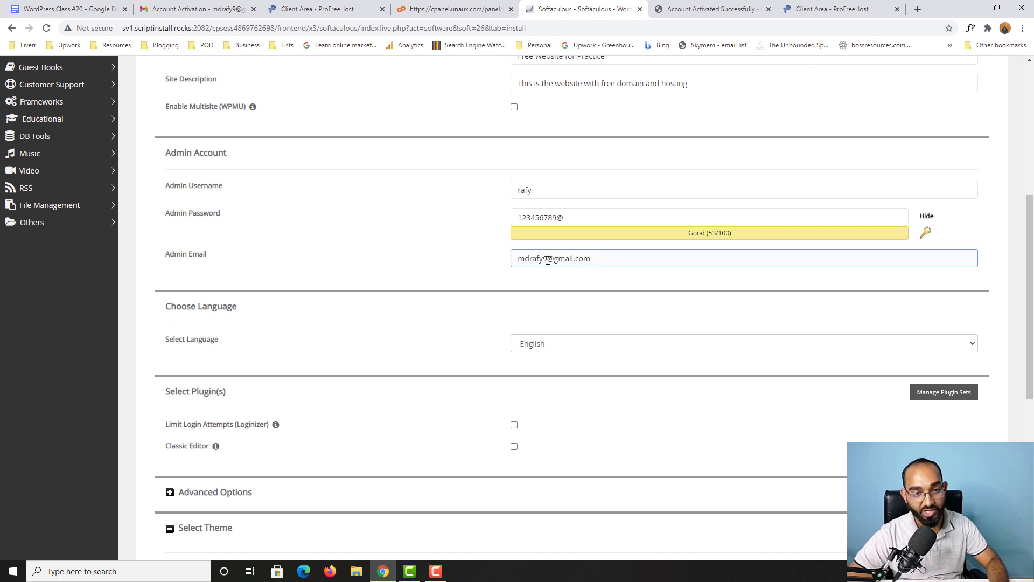
scroll(224, 307, down, 1)
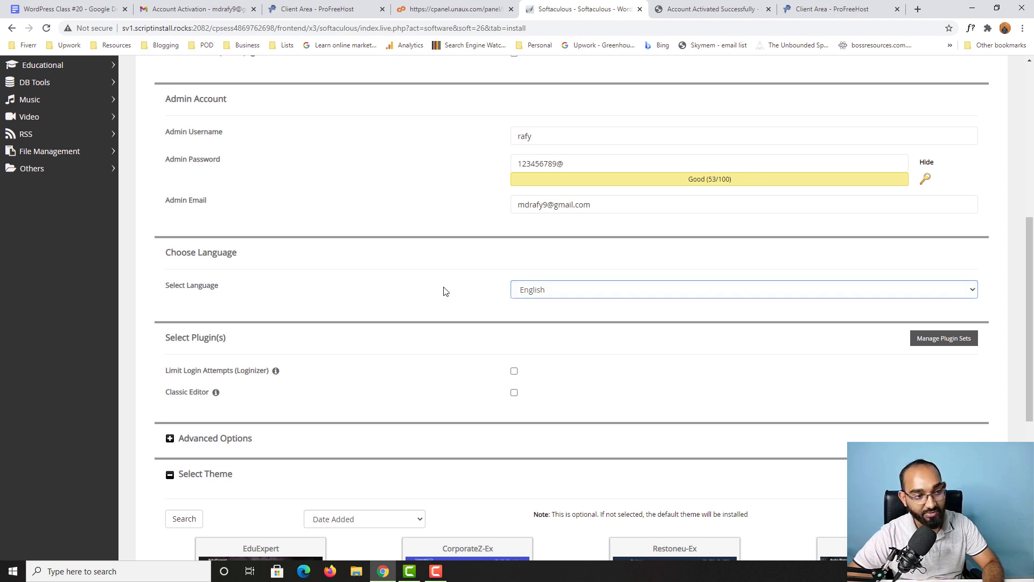
click(561, 291)
scroll(589, 415, down, 3)
scroll(598, 404, up, 3)
scroll(619, 421, down, 5)
scroll(636, 421, up, 5)
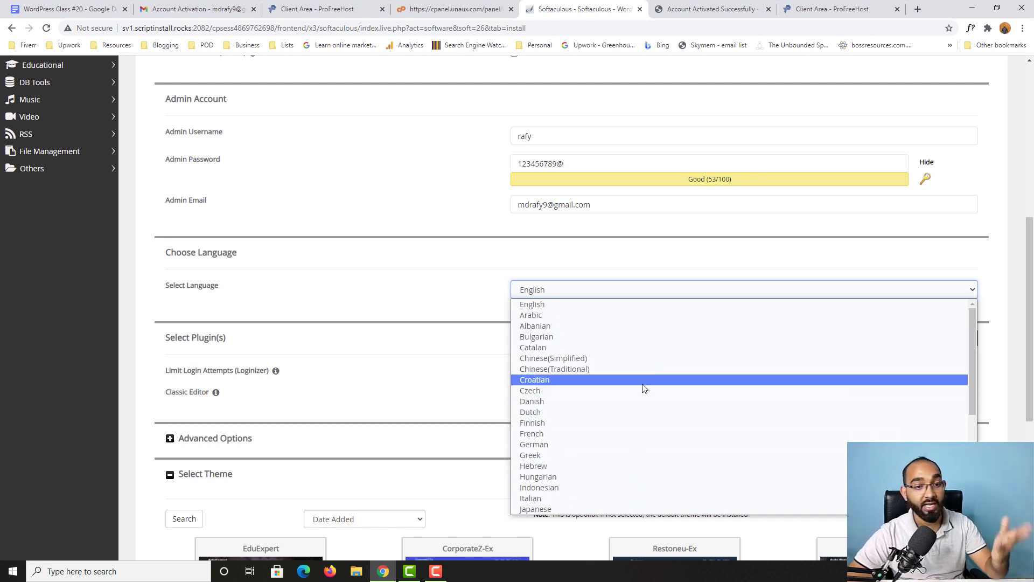
click(461, 290)
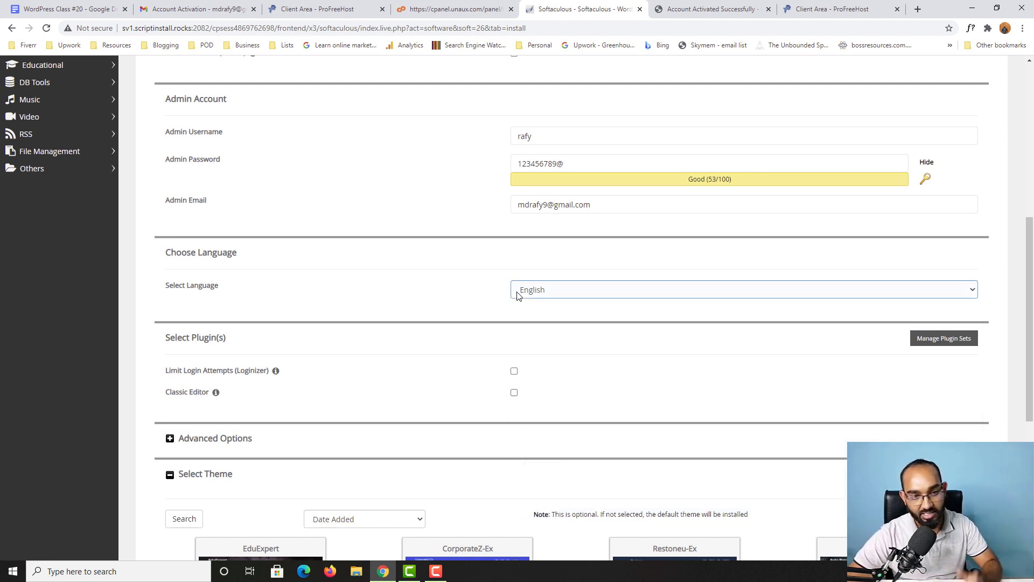
scroll(479, 295, down, 1)
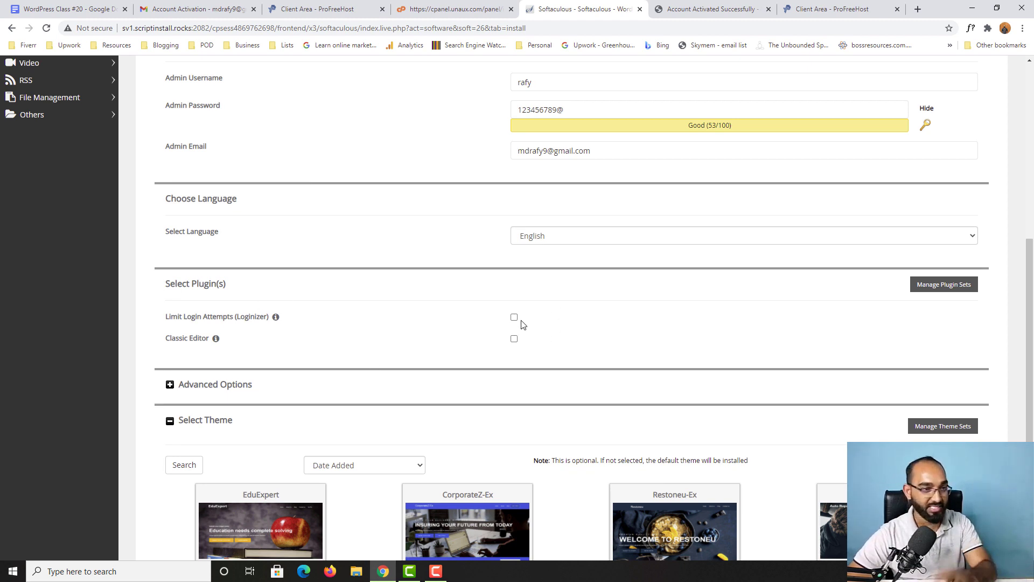
scroll(522, 320, down, 2)
scroll(154, 397, down, 2)
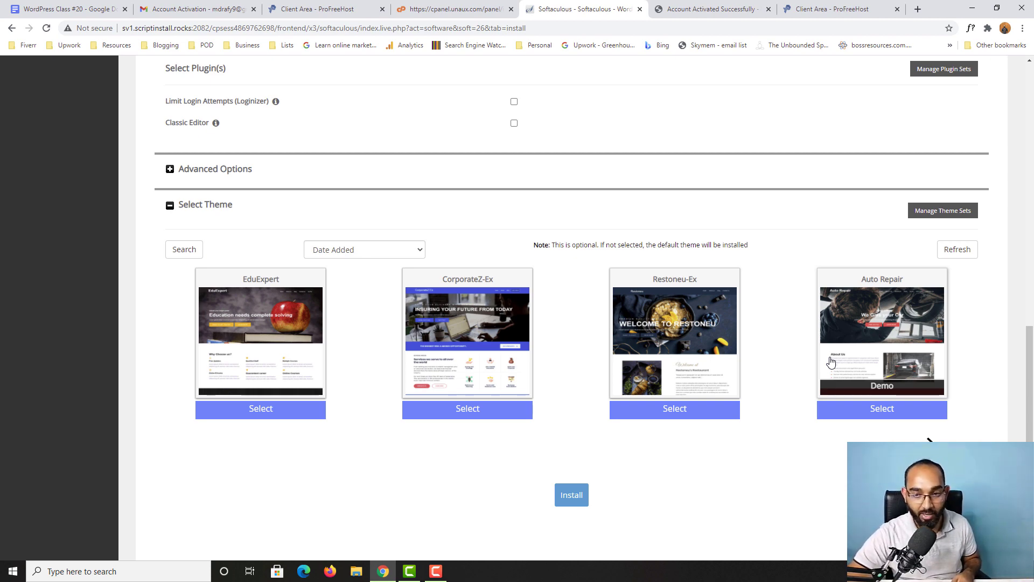
- Install WordPress and open the new site's wp-admin dashboard via the Administrative URL
click(570, 503)
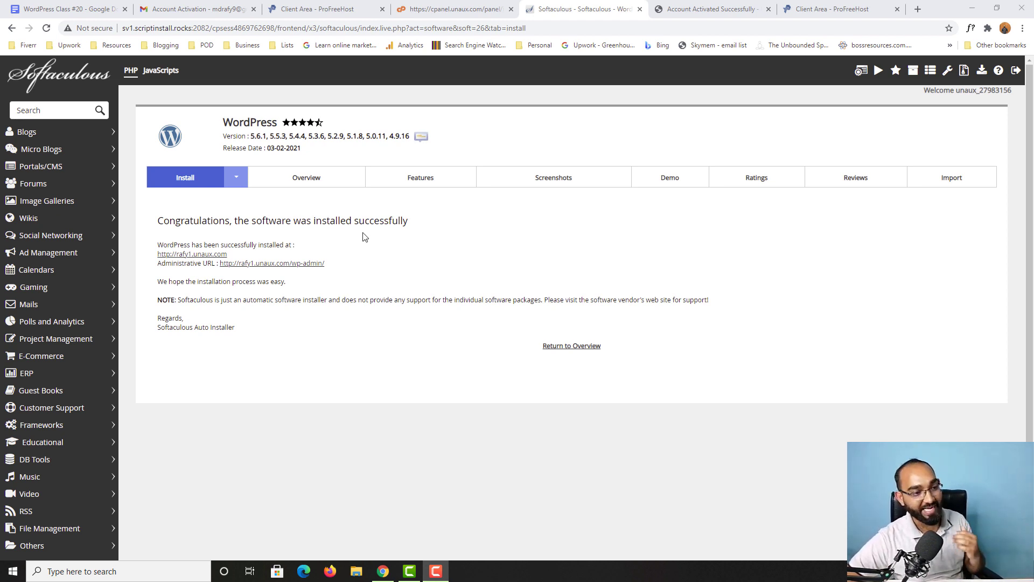
click(237, 263)
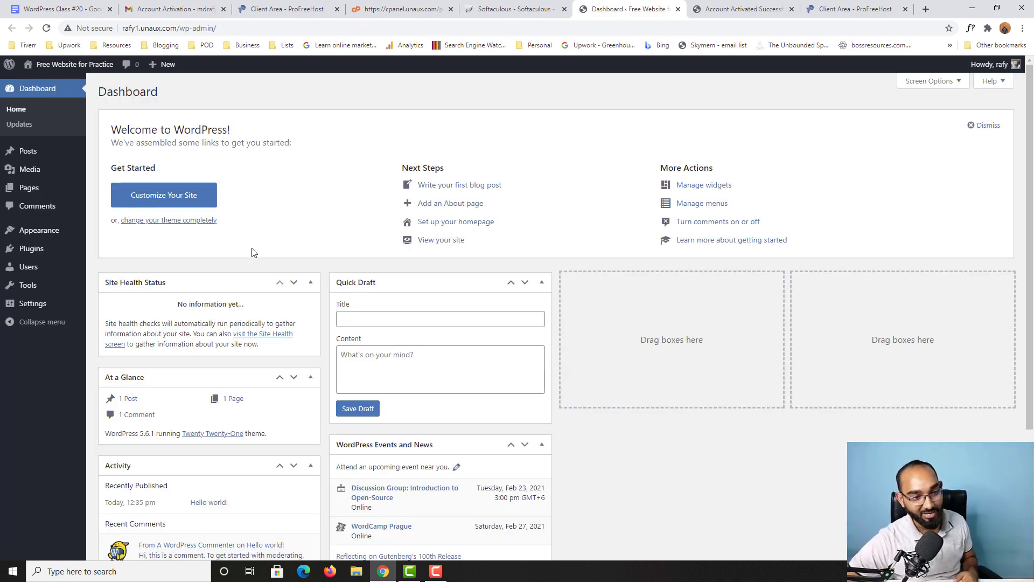
- Open Visit Site in a new tab, revealing the Free Host congratulations placeholder page
scroll(146, 325, down, 3)
scroll(184, 287, up, 3)
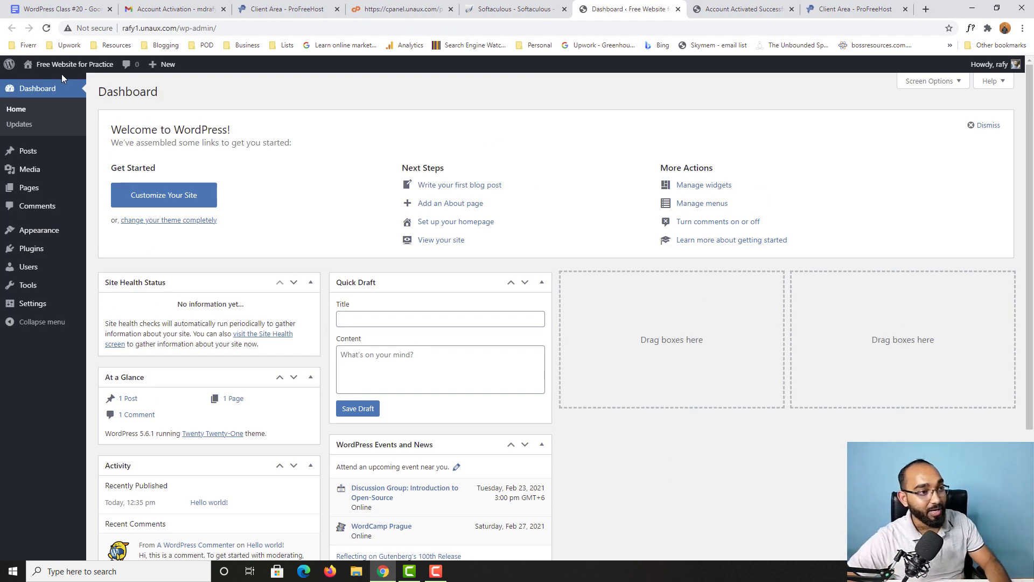
mouse_move(63, 67)
right_click(43, 83)
click(61, 90)
click(662, 8)
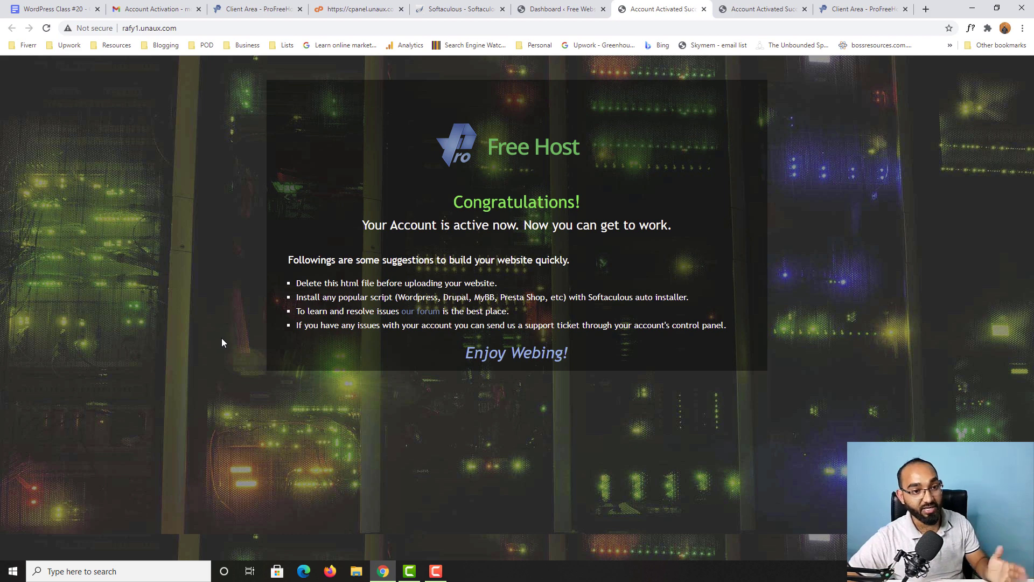
- Highlight the placeholder page's instruction to delete its html file
drag(296, 283, 511, 289)
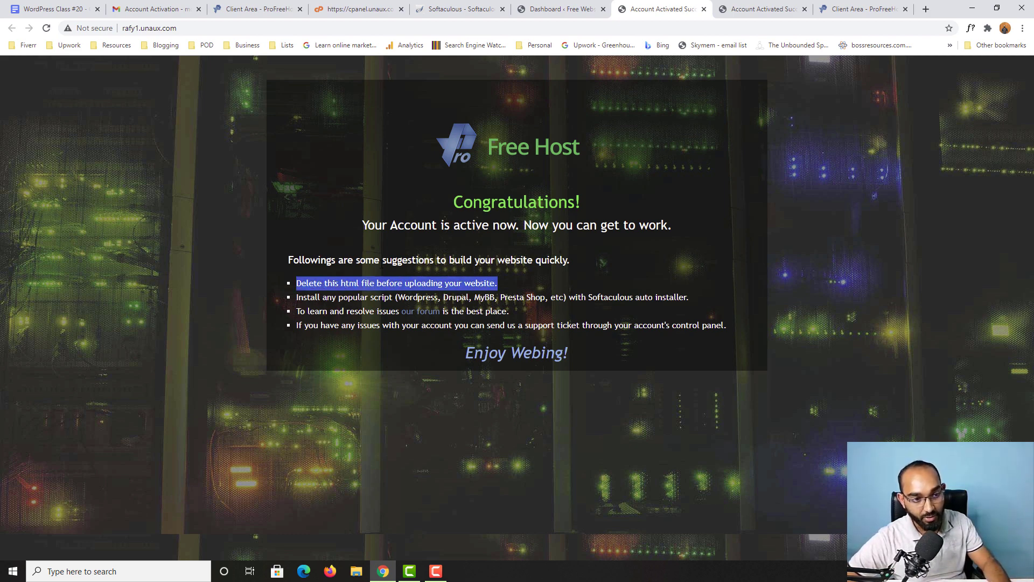
click(348, 281)
drag(297, 284, 488, 285)
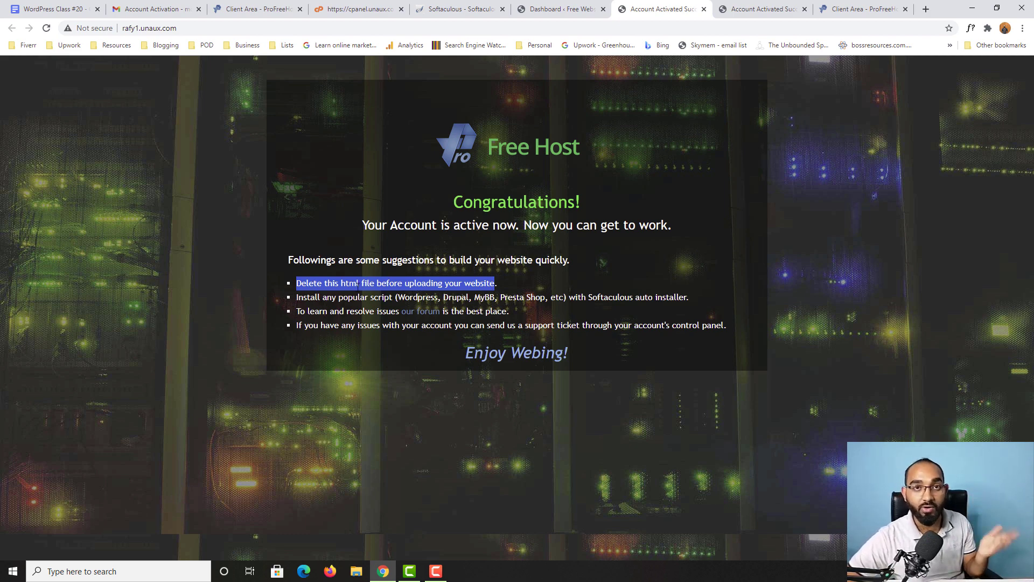
- Go to the ProFreeHost cPanel tab and launch Online File Manager under Files
click(346, 6)
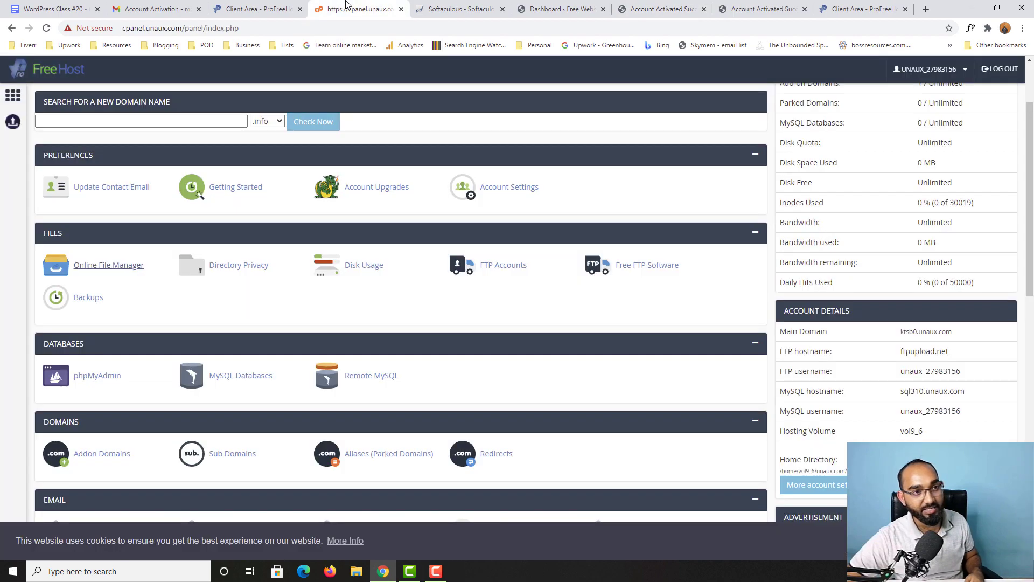
scroll(89, 270, down, 1)
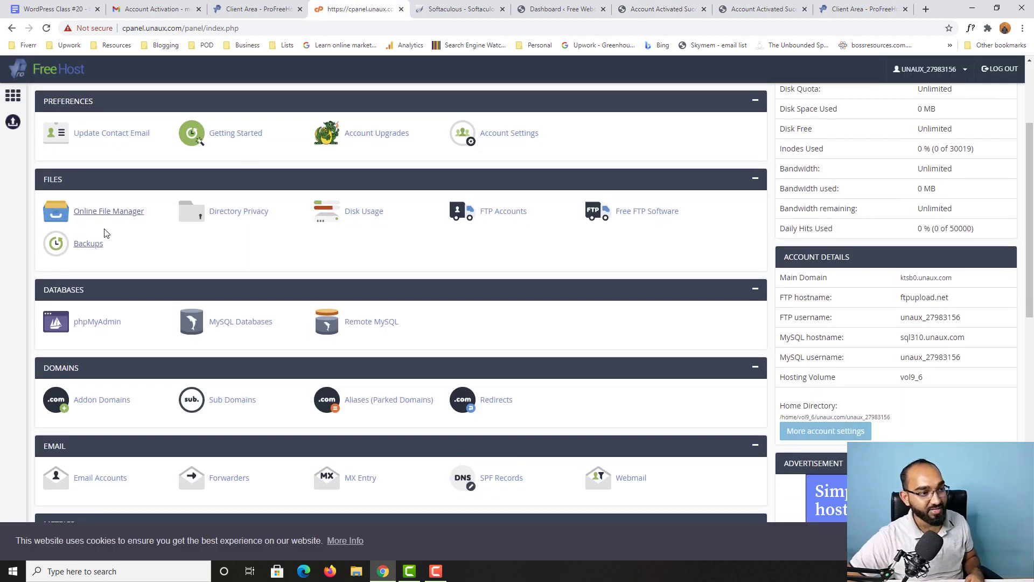
scroll(92, 215, up, 3)
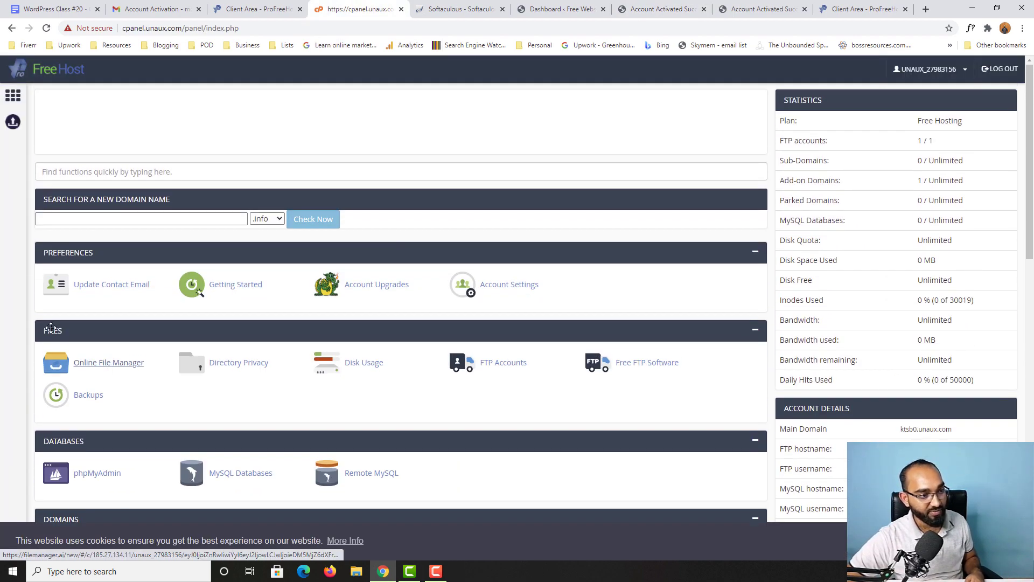
click(101, 368)
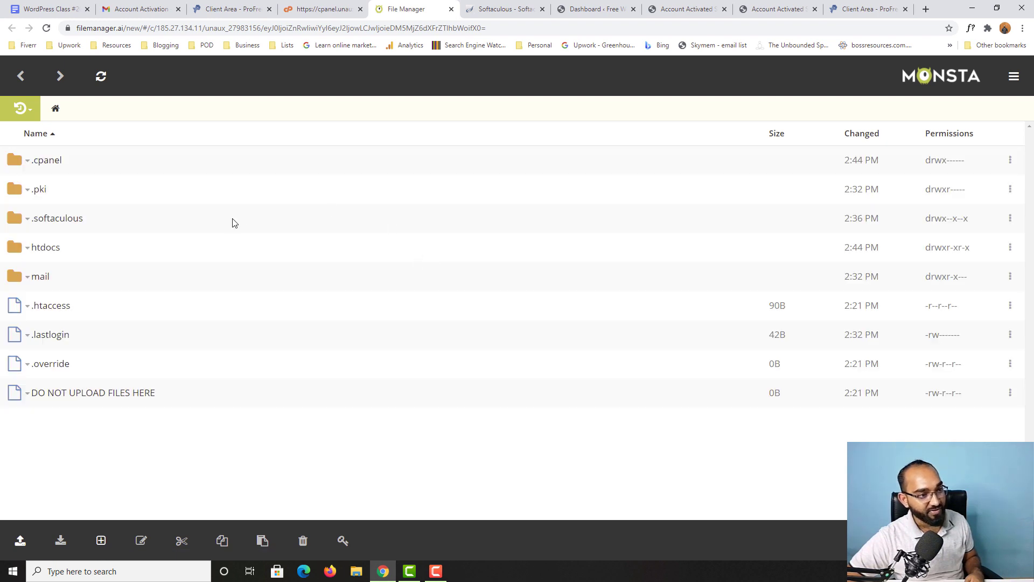
- Delete index2.html from the htdocs folder, then return to the WordPress dashboard tab
click(41, 253)
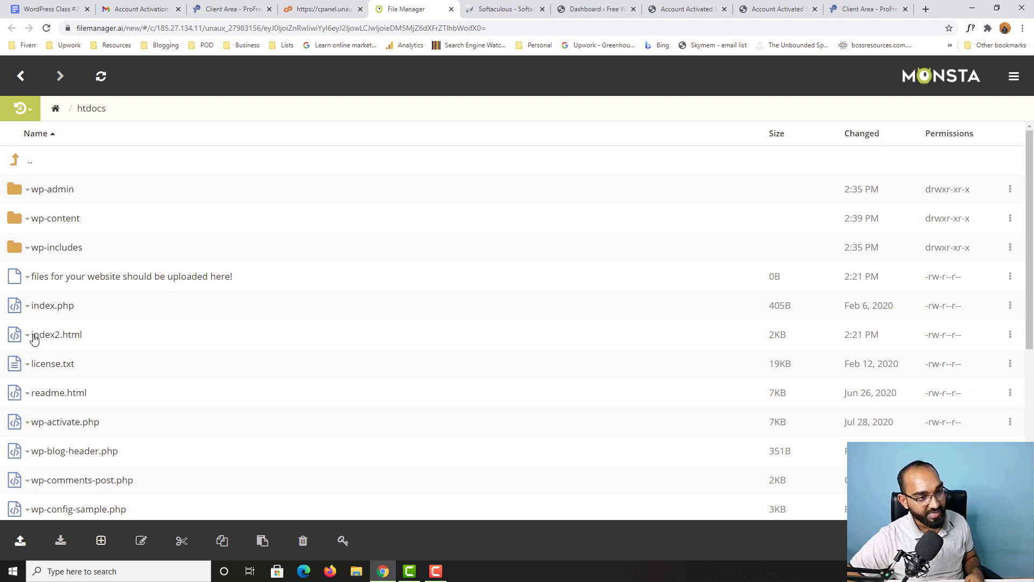
scroll(62, 337, down, 1)
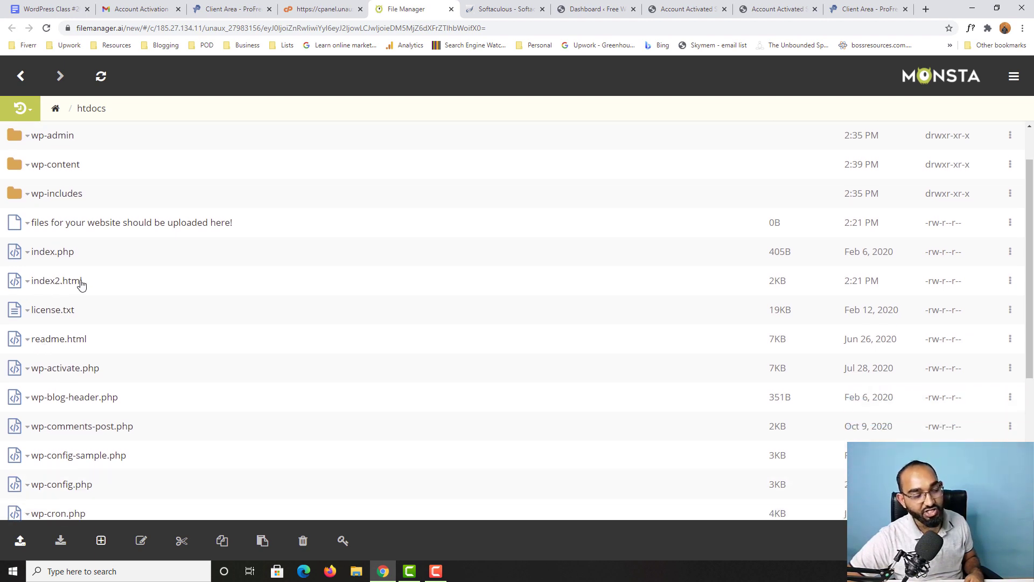
right_click(47, 283)
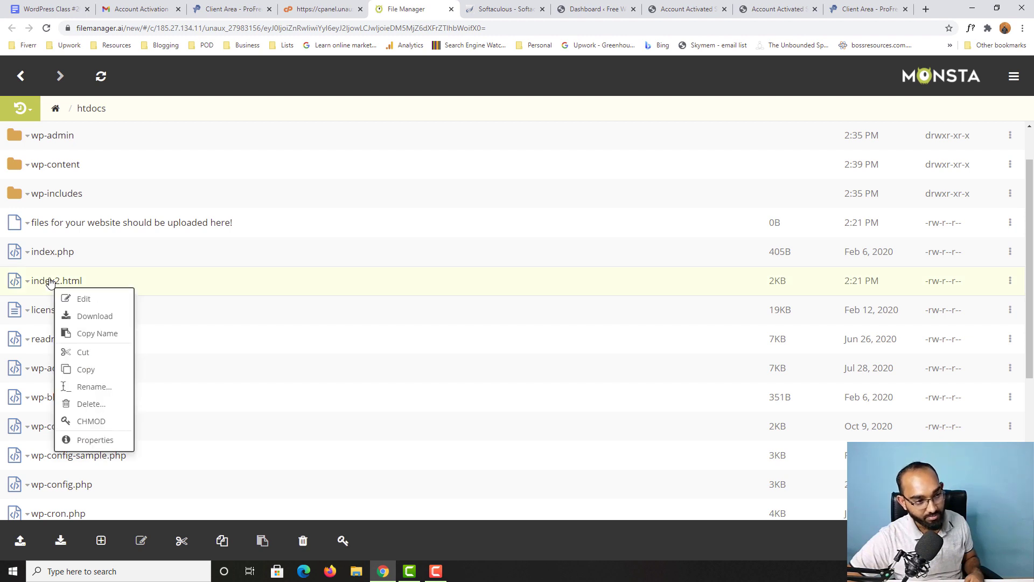
click(83, 410)
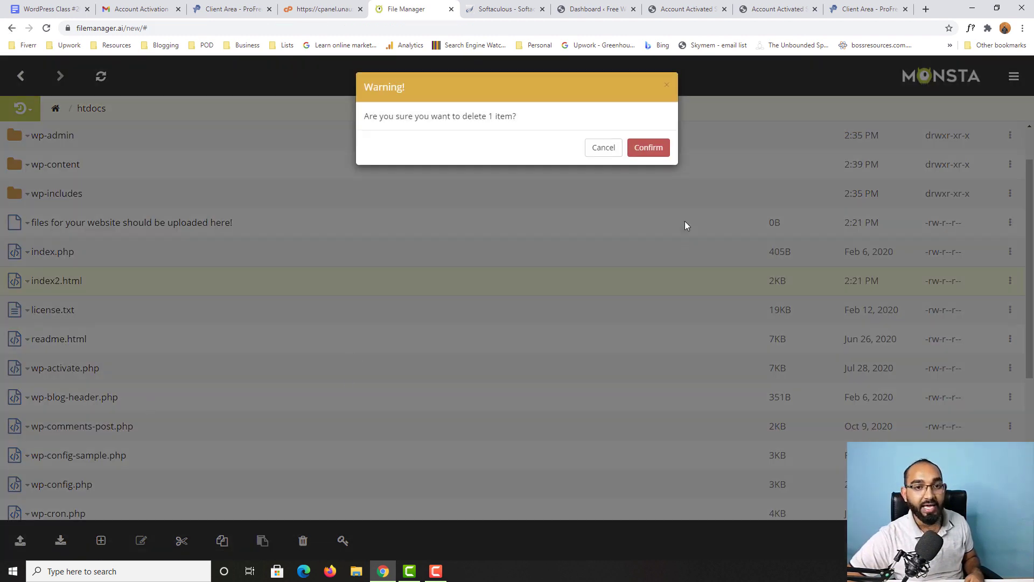
click(655, 147)
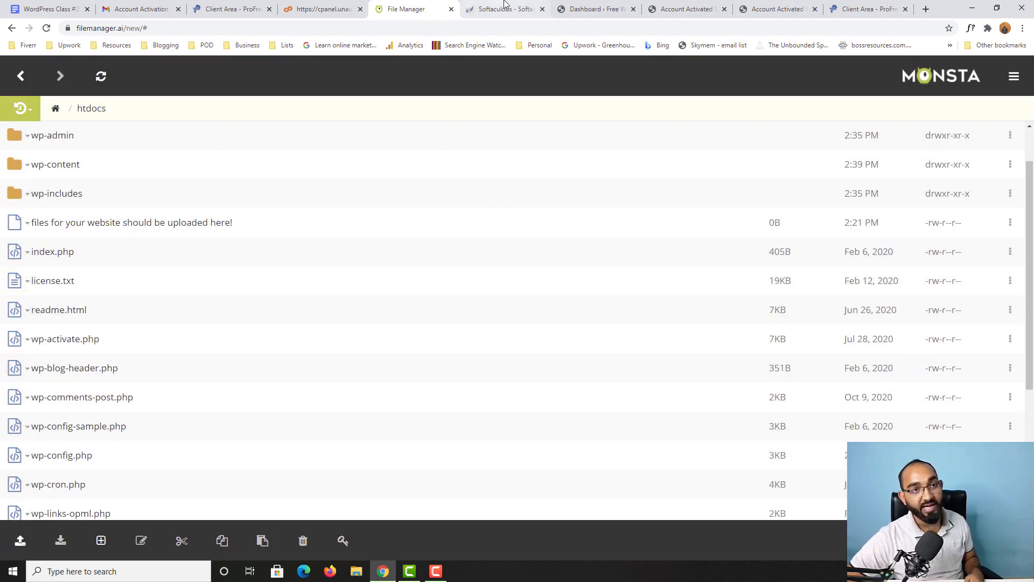
click(607, 9)
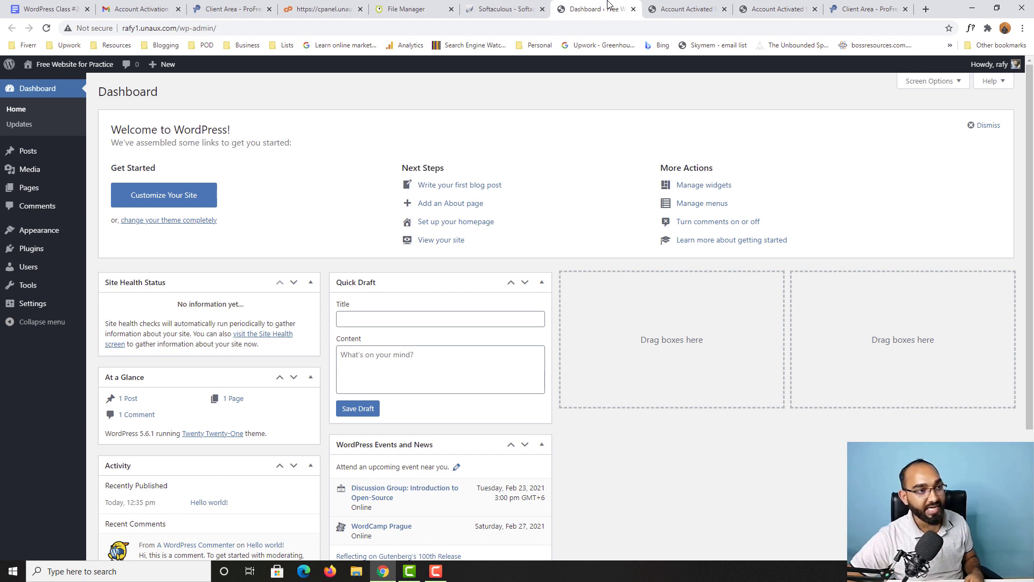
- View the live site's Hello world! post in a new tab, then return to the dashboard
mouse_move(59, 65)
right_click(47, 85)
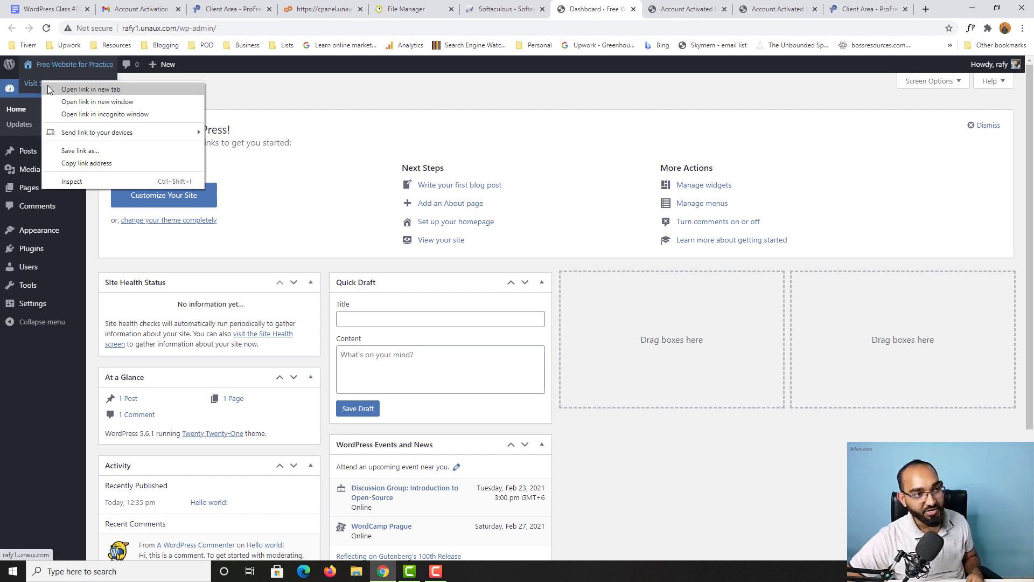
click(48, 89)
click(625, 10)
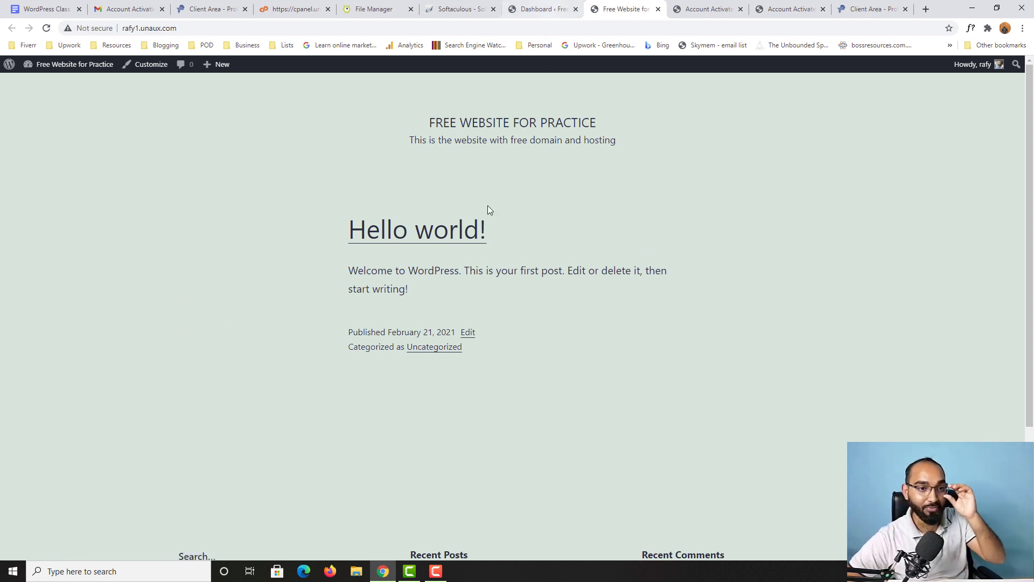
click(531, 7)
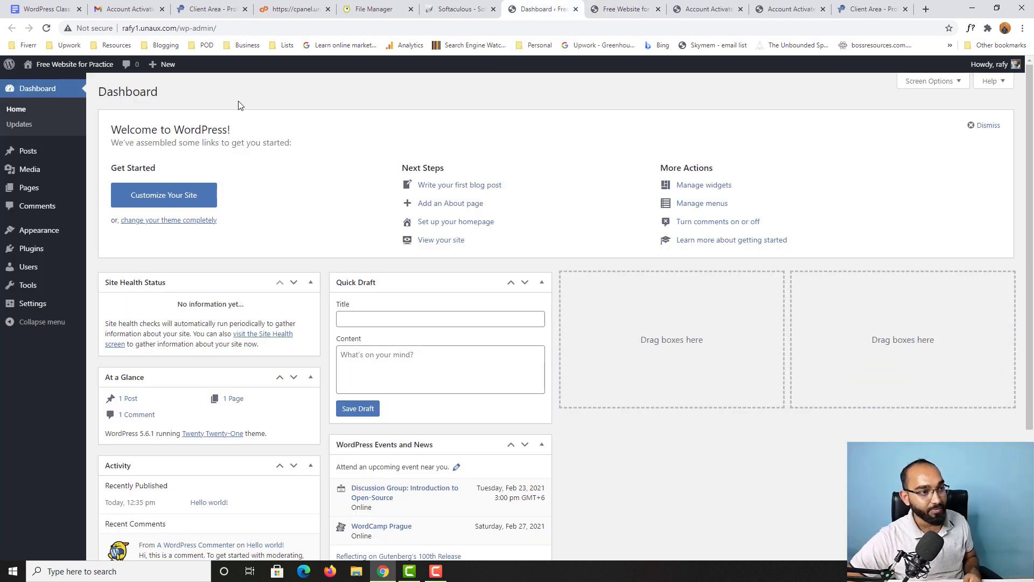
- Install and activate the Kadence theme from Appearance > Themes > Add New > Popular
mouse_move(37, 229)
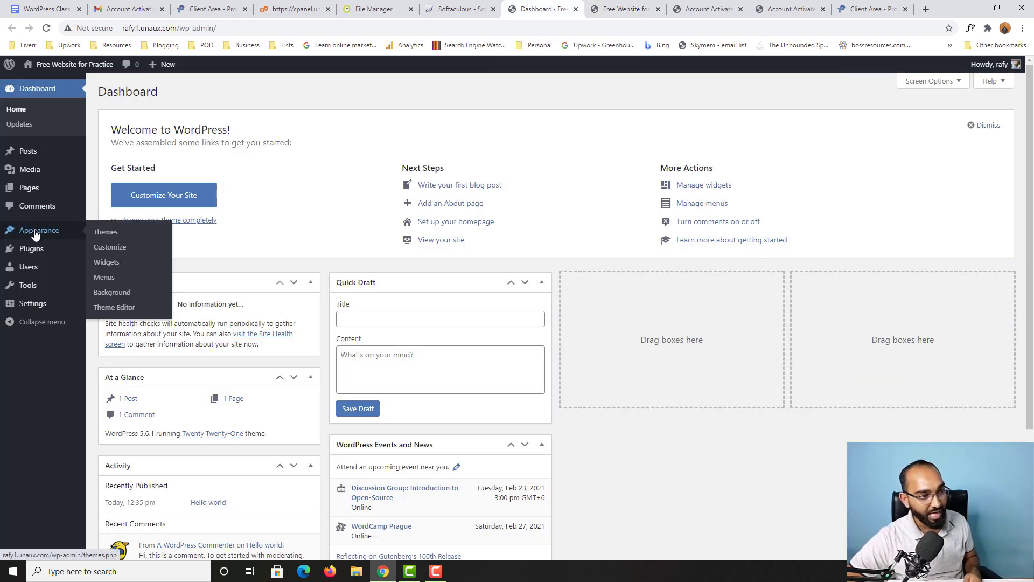
click(97, 233)
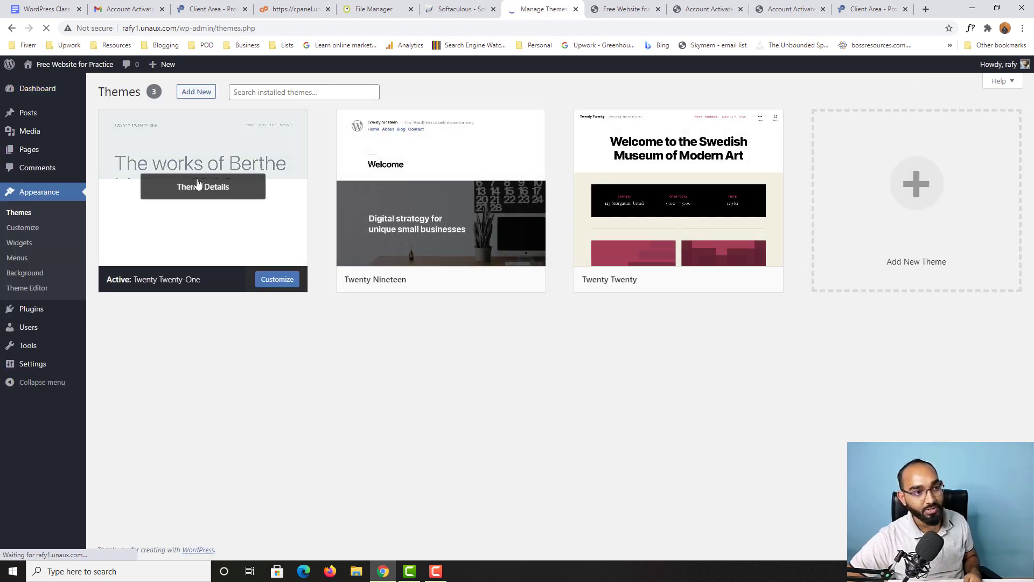
click(917, 205)
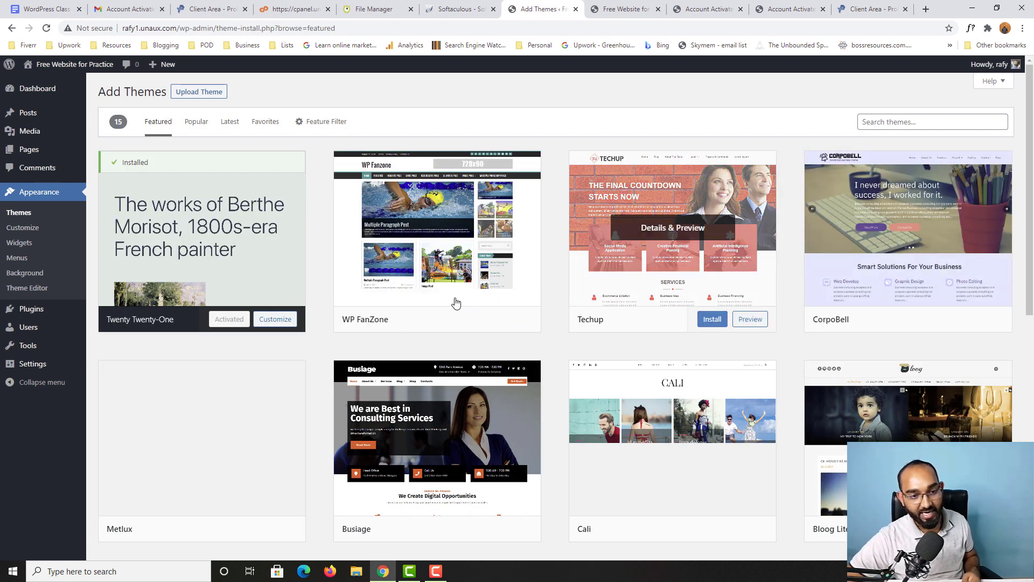
click(195, 128)
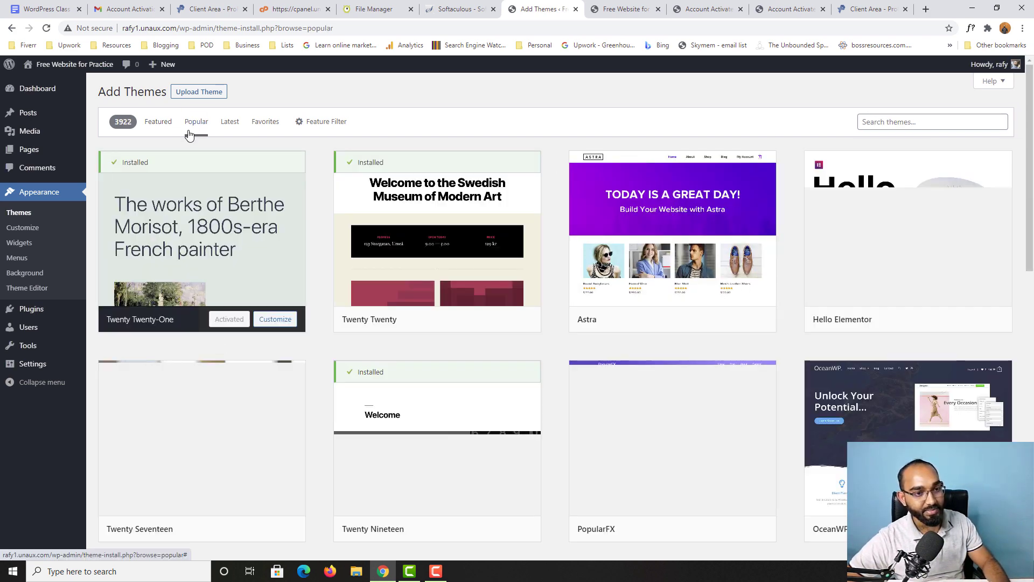
scroll(978, 253, down, 2)
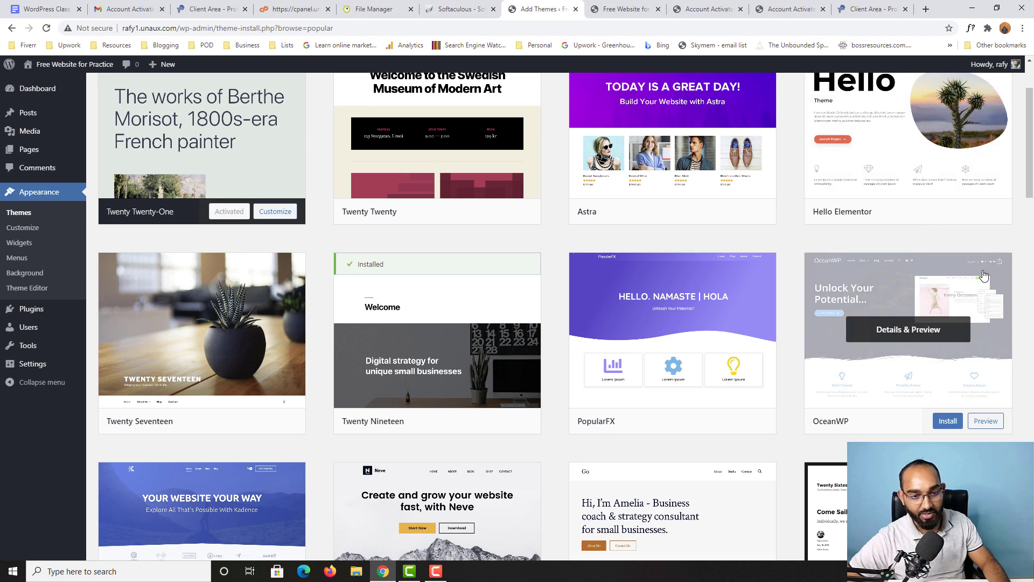
scroll(982, 275, down, 5)
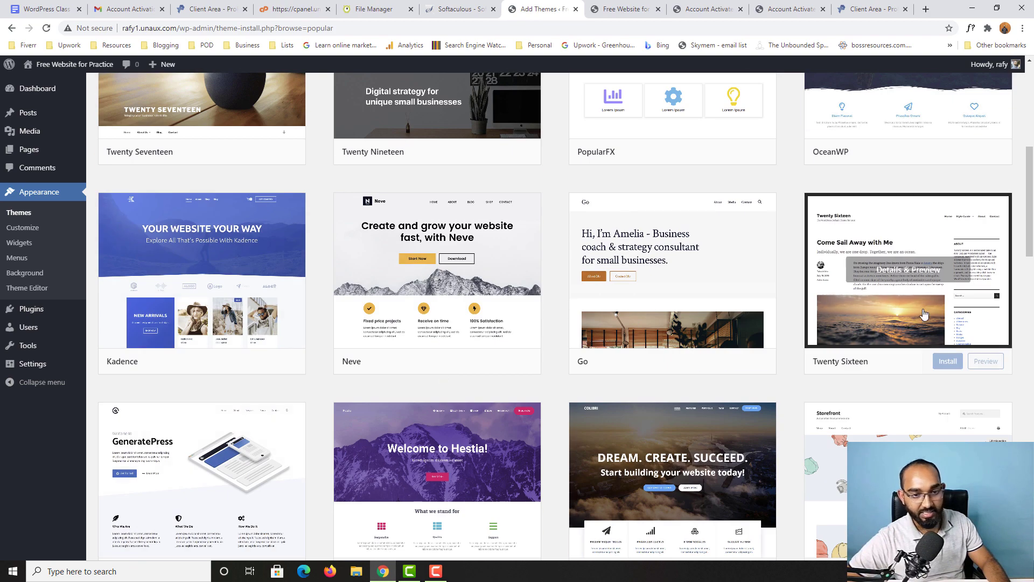
mouse_move(129, 330)
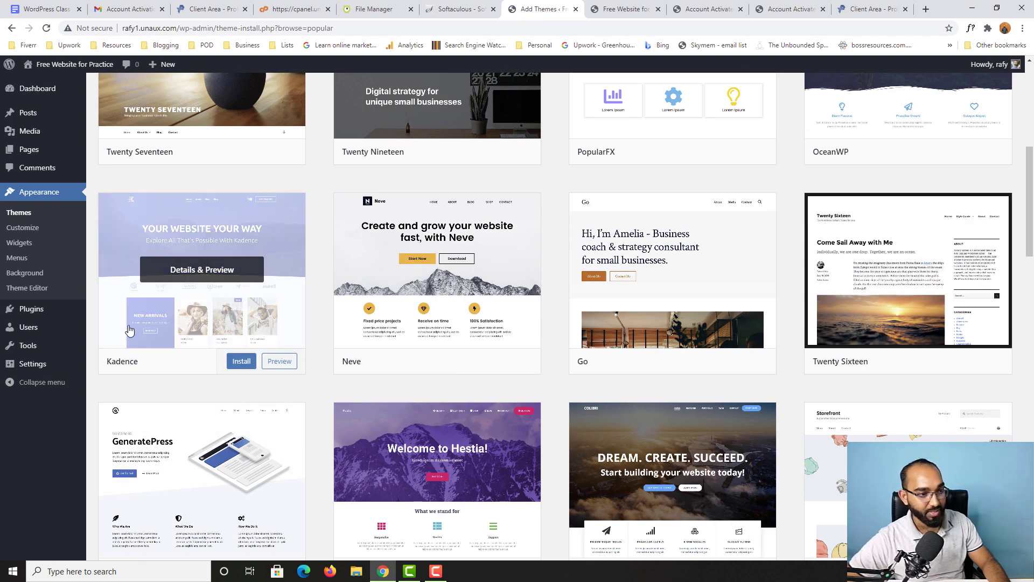
click(240, 362)
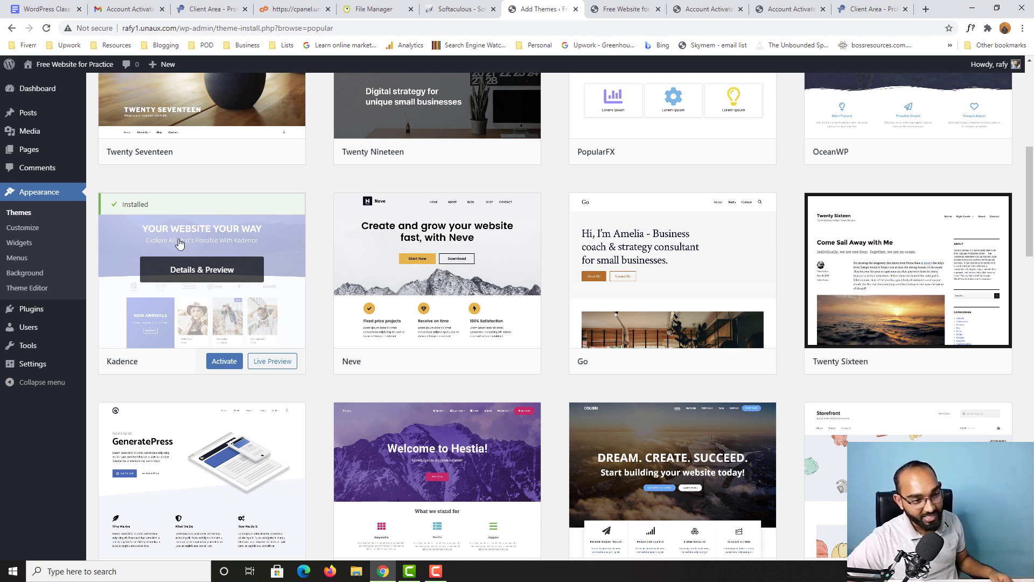
click(224, 362)
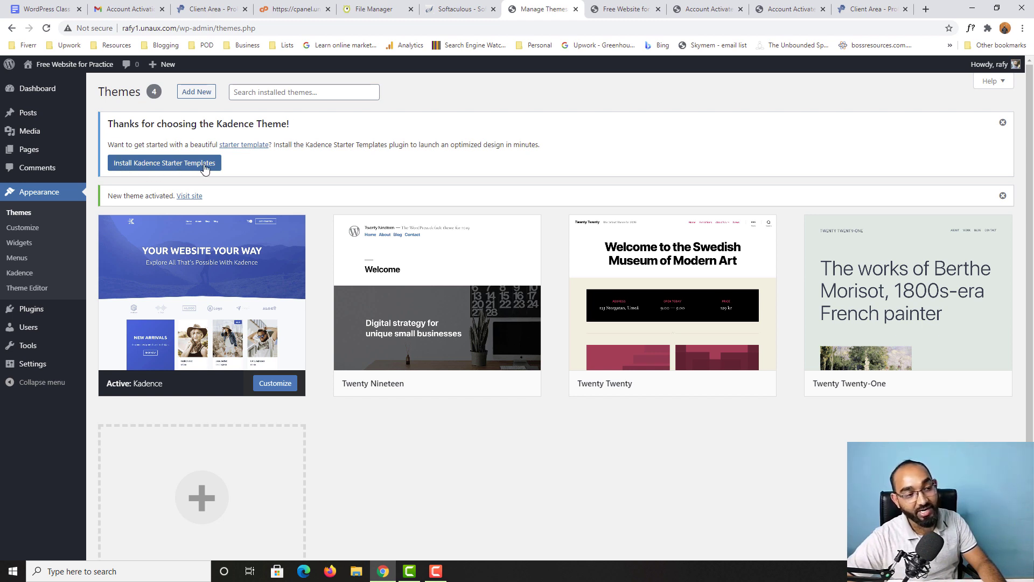
- Install Kadence Starter Templates, choose Elementor as builder, and open the Control B template
click(158, 164)
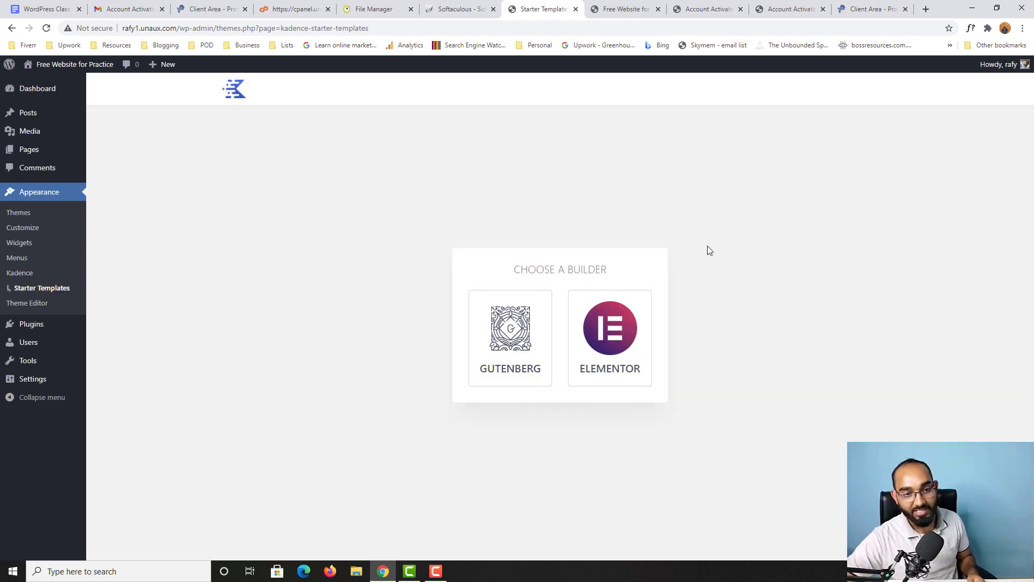
click(618, 343)
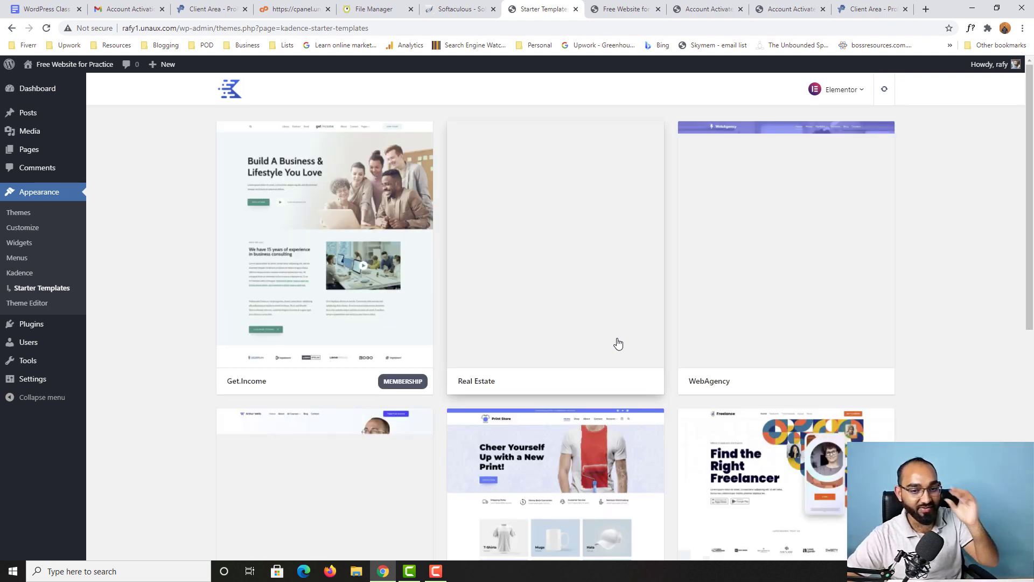
scroll(932, 323, down, 5)
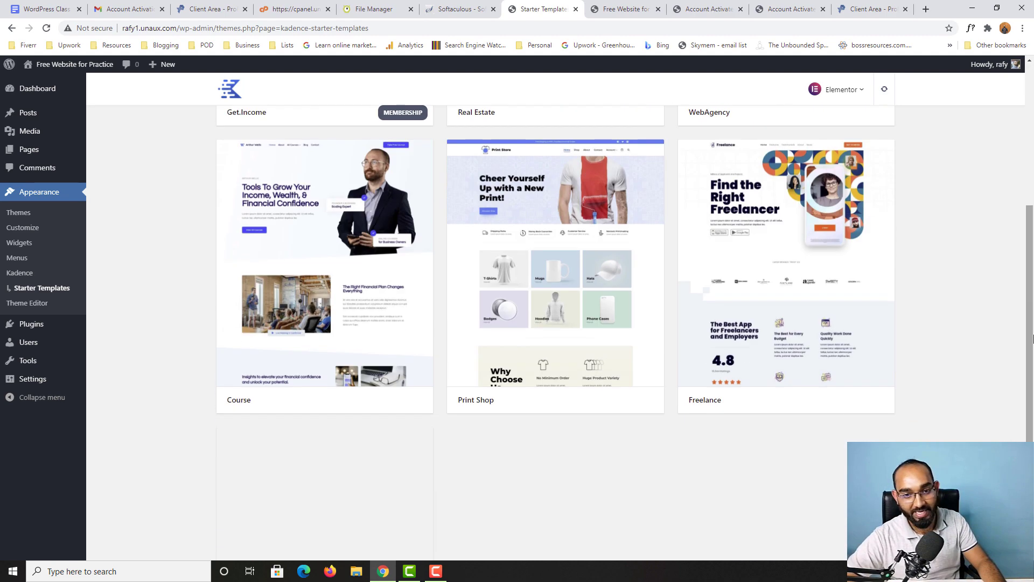
scroll(972, 381, up, 5)
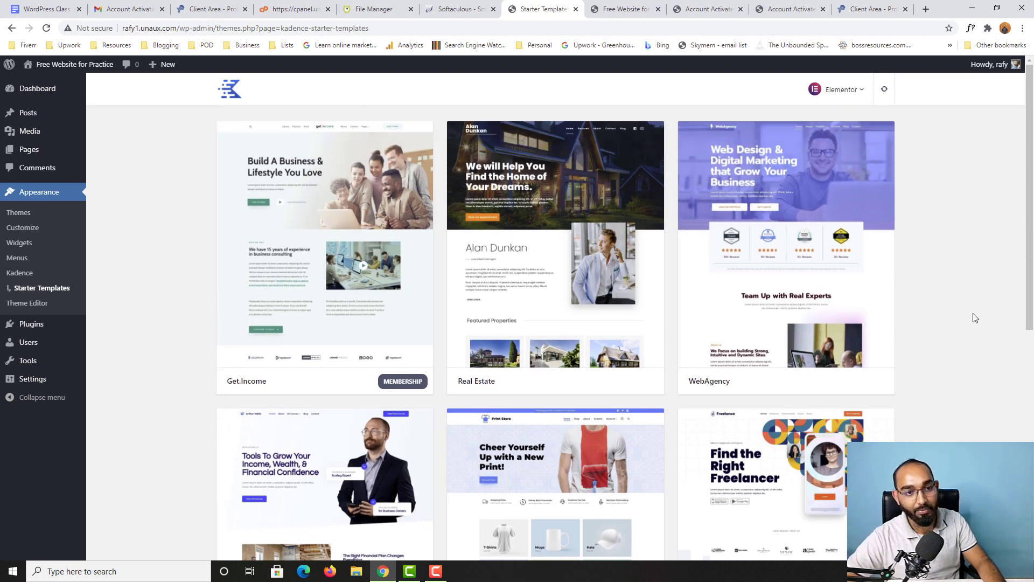
scroll(896, 318, down, 8)
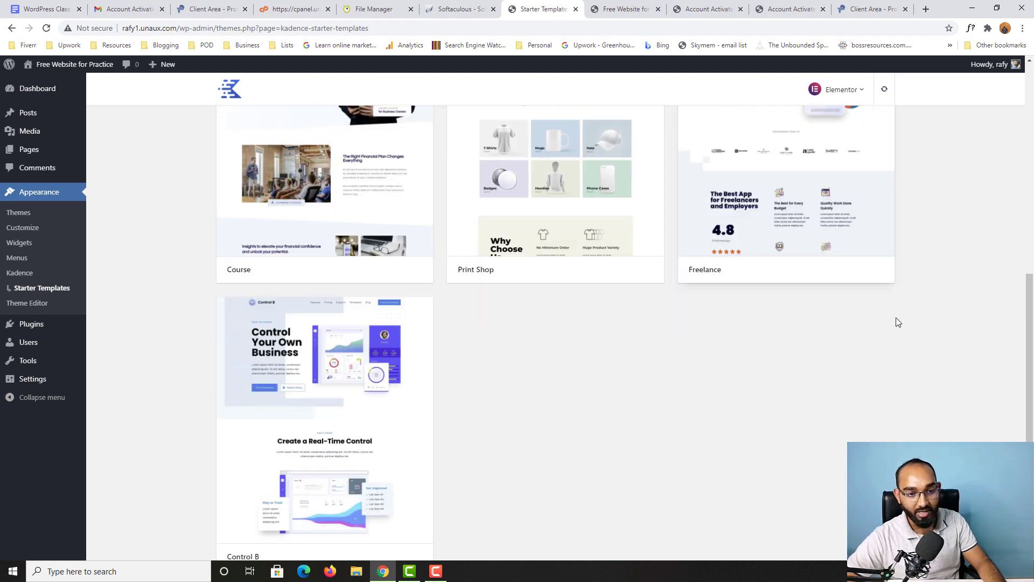
scroll(898, 319, up, 3)
scroll(300, 435, down, 3)
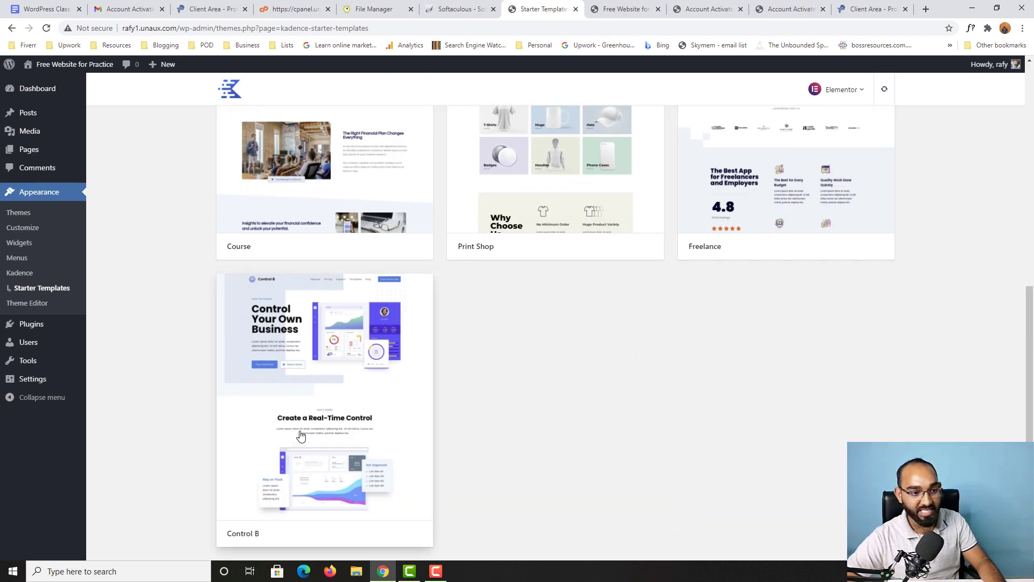
click(309, 377)
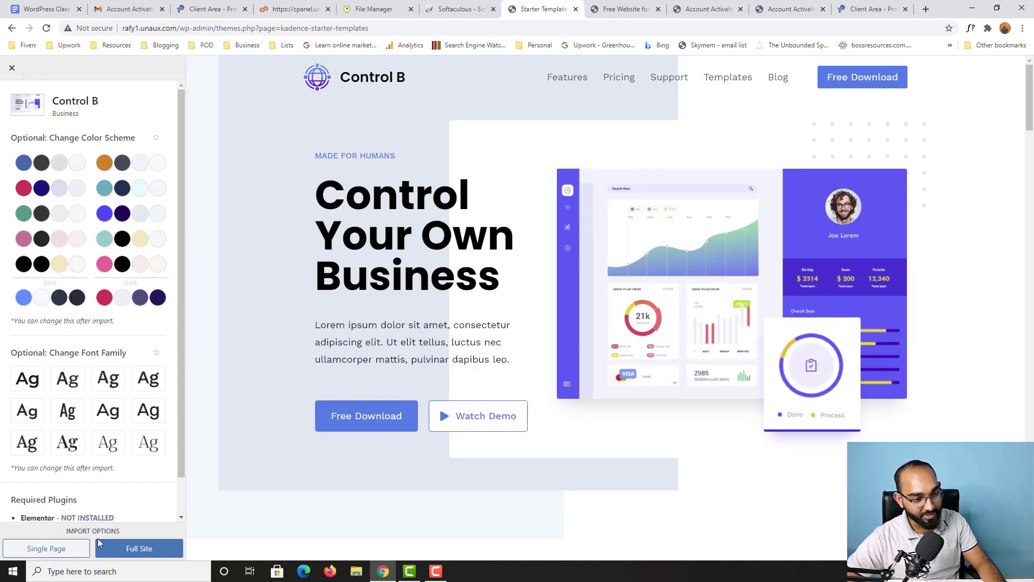
- Import Control B as the full site and view the 'Control Your Own Business' homepage
click(138, 549)
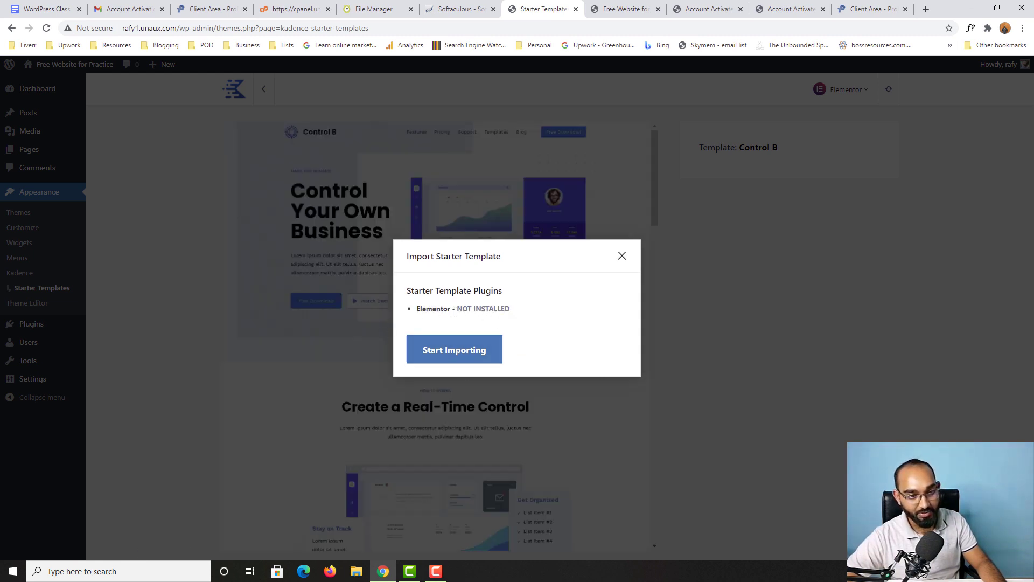
click(461, 359)
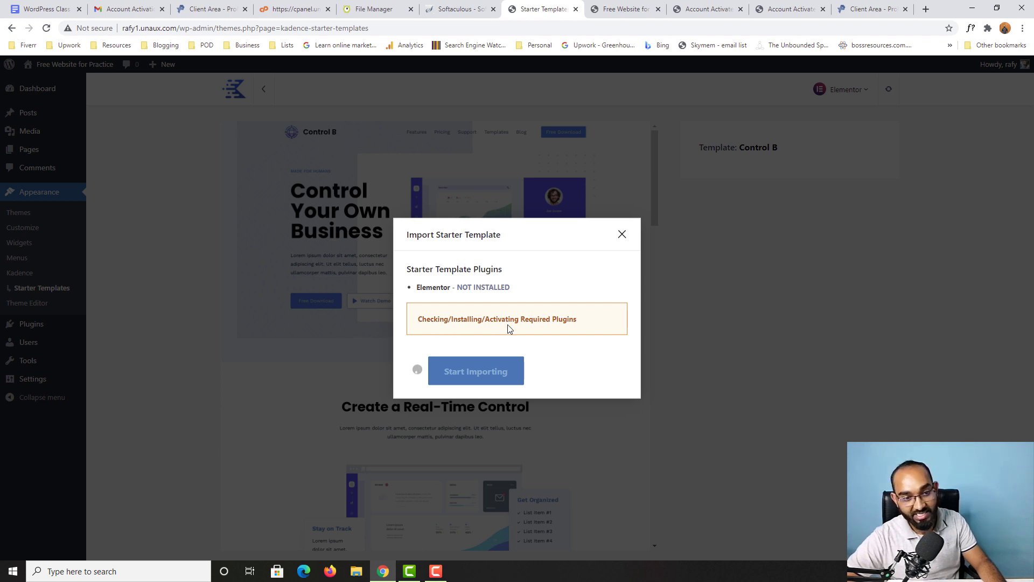
double_click(428, 289)
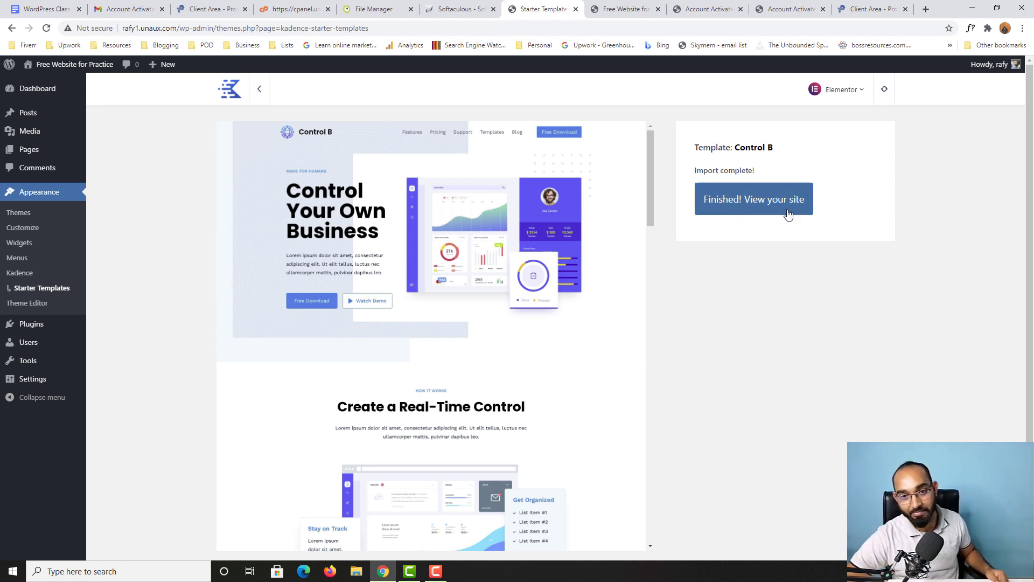
click(732, 202)
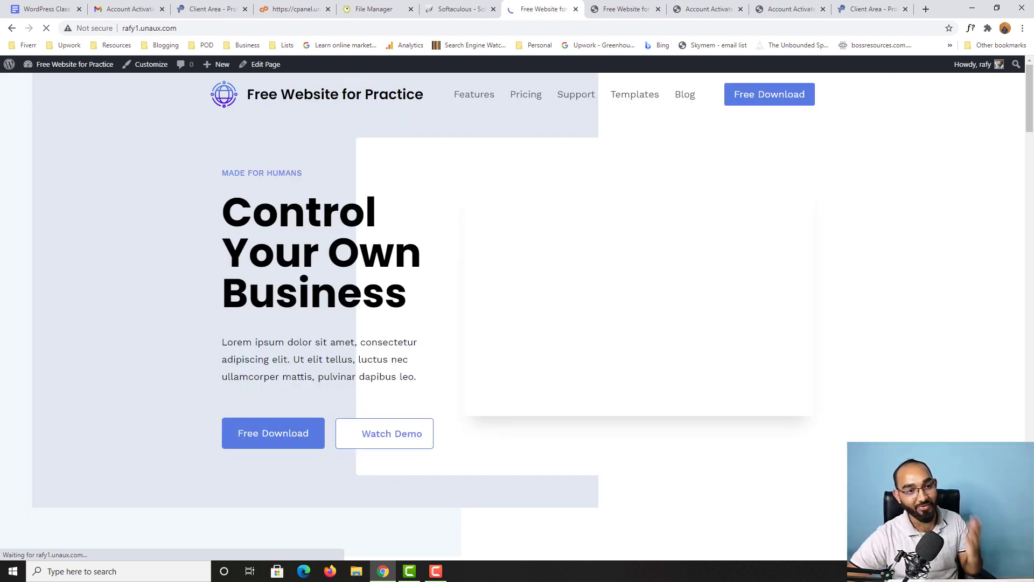
- Scroll through the live homepage to review the imported sections, including 'Get More Insights' and 'Fast Start-up without Hassle'
scroll(157, 367, down, 6)
scroll(159, 358, up, 6)
scroll(164, 350, down, 1)
scroll(164, 350, down, 15)
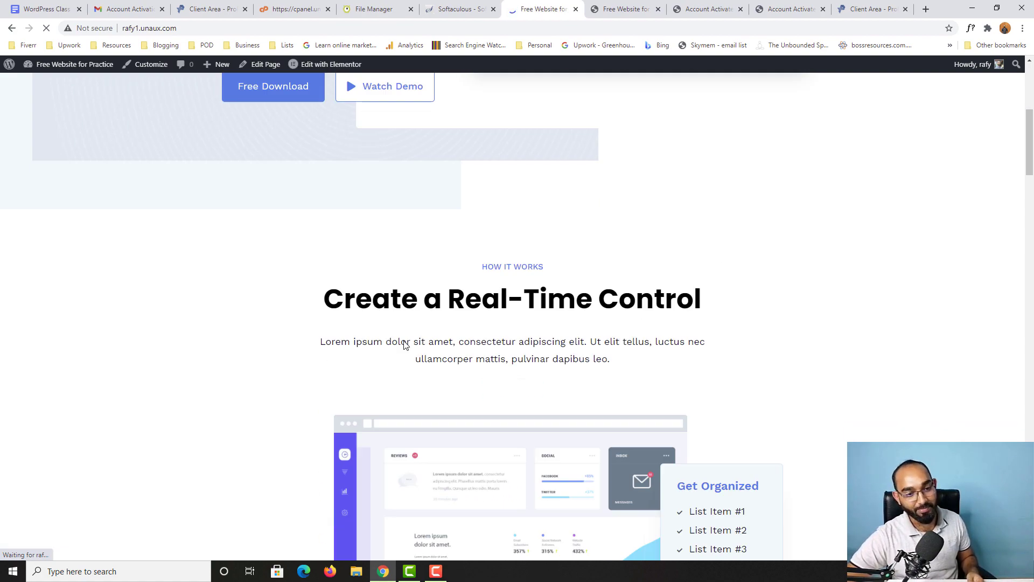
scroll(167, 420, down, 8)
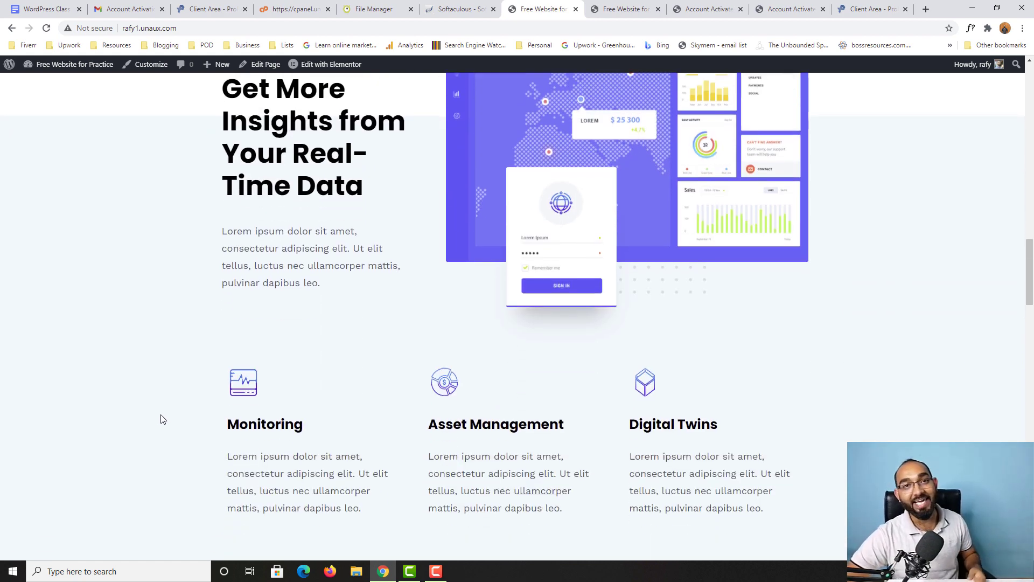
scroll(143, 408, down, 9)
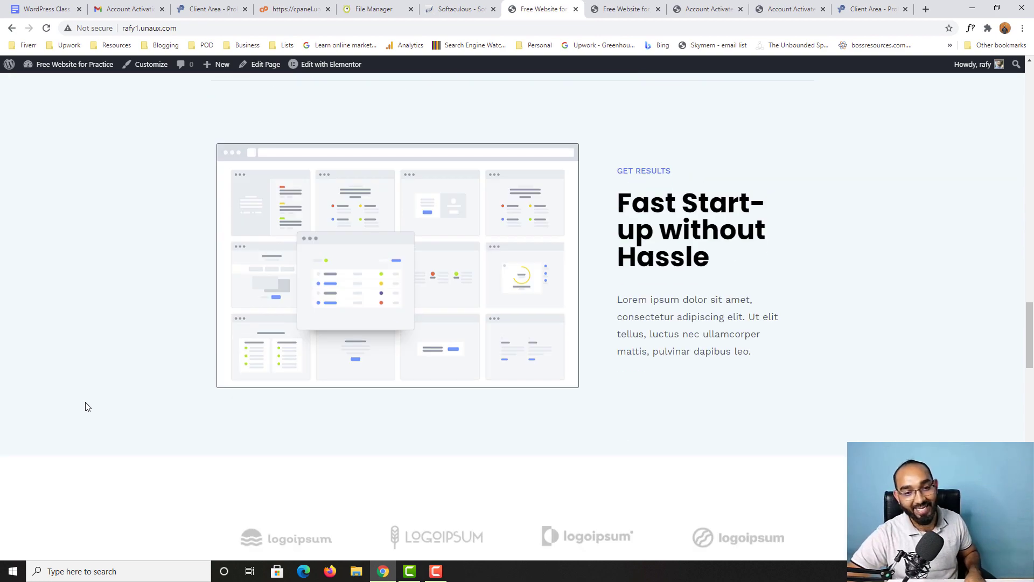
scroll(85, 404, up, 20)
scroll(88, 396, up, 10)
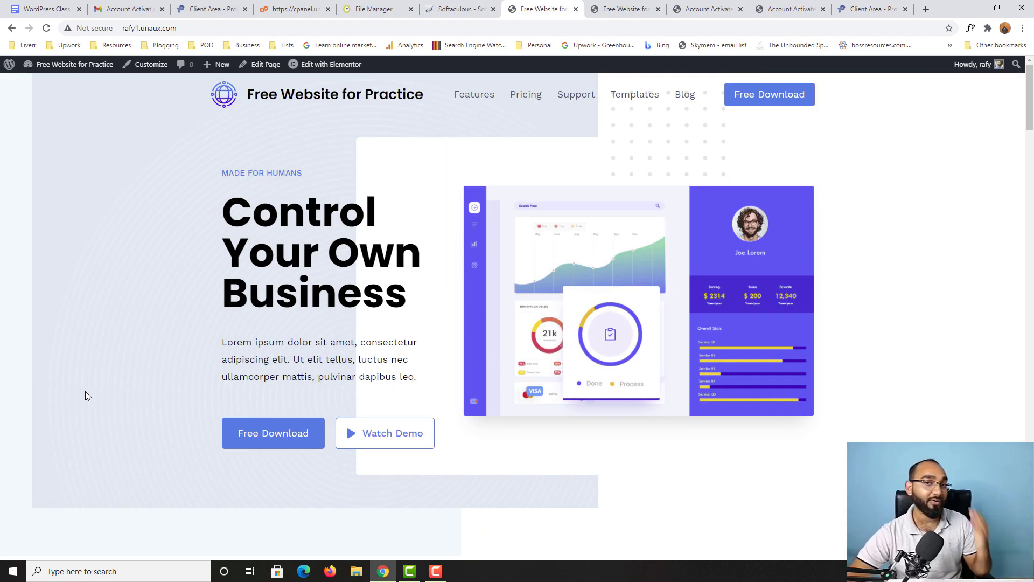